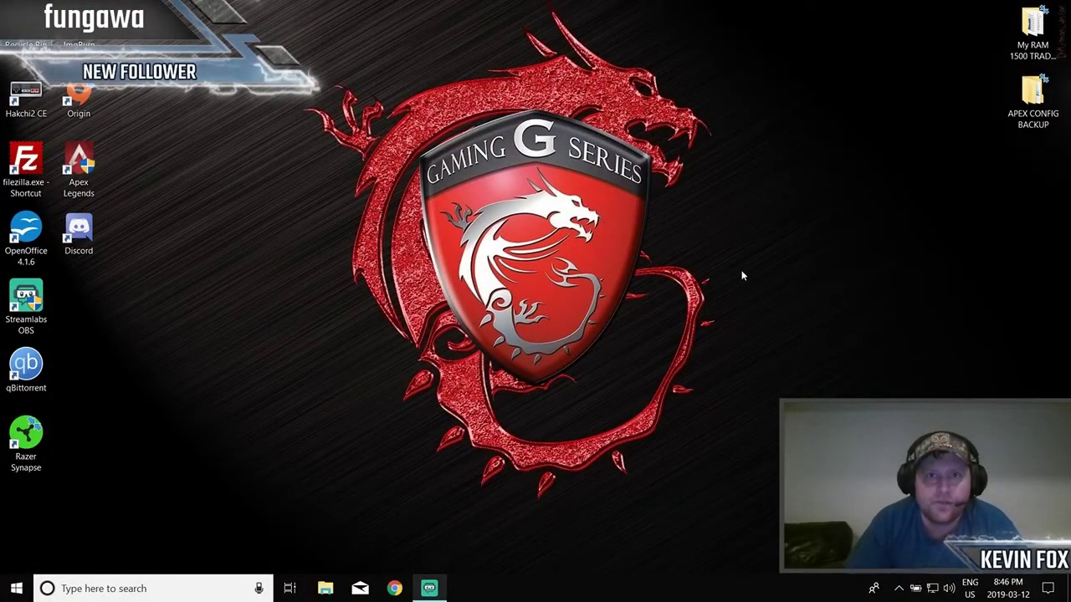
Open the Streamlabs OBS shortcut's Properties and review its Advanced options without changing anything
key(super+c)
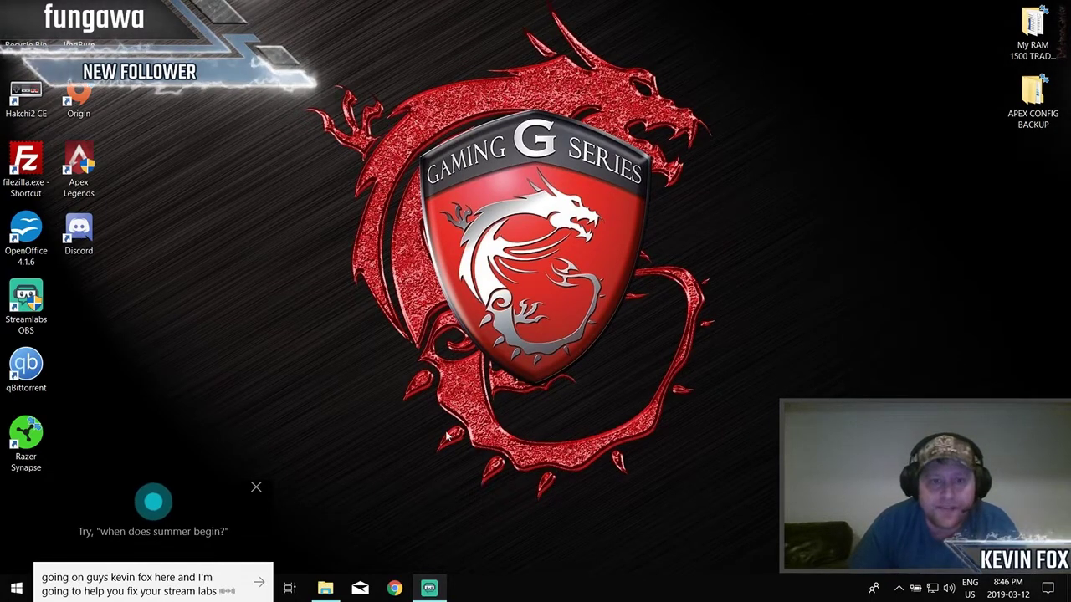
click(254, 480)
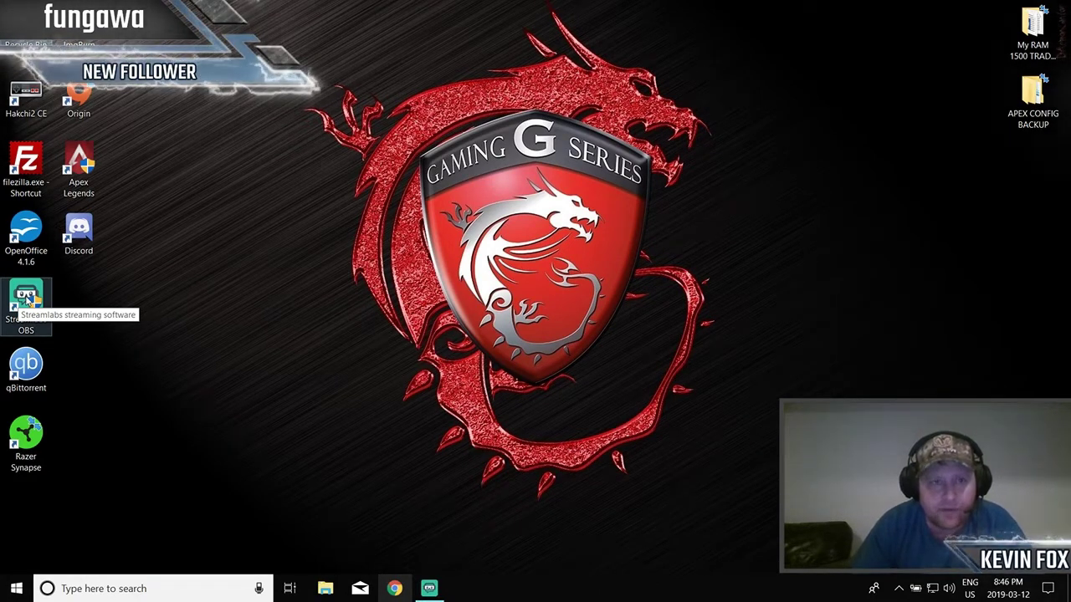
click(34, 297)
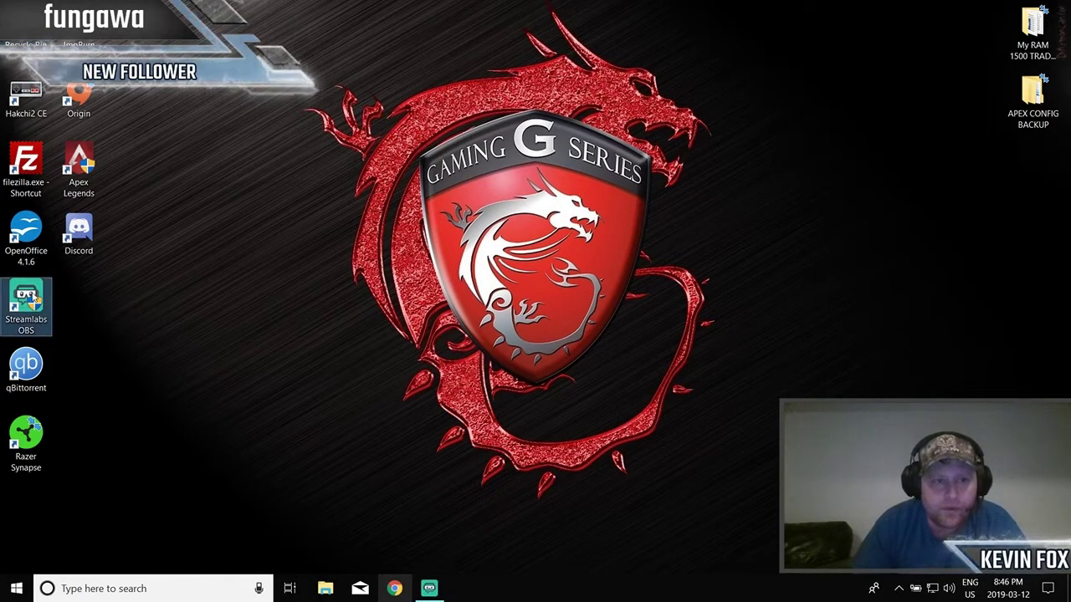
right_click(34, 297)
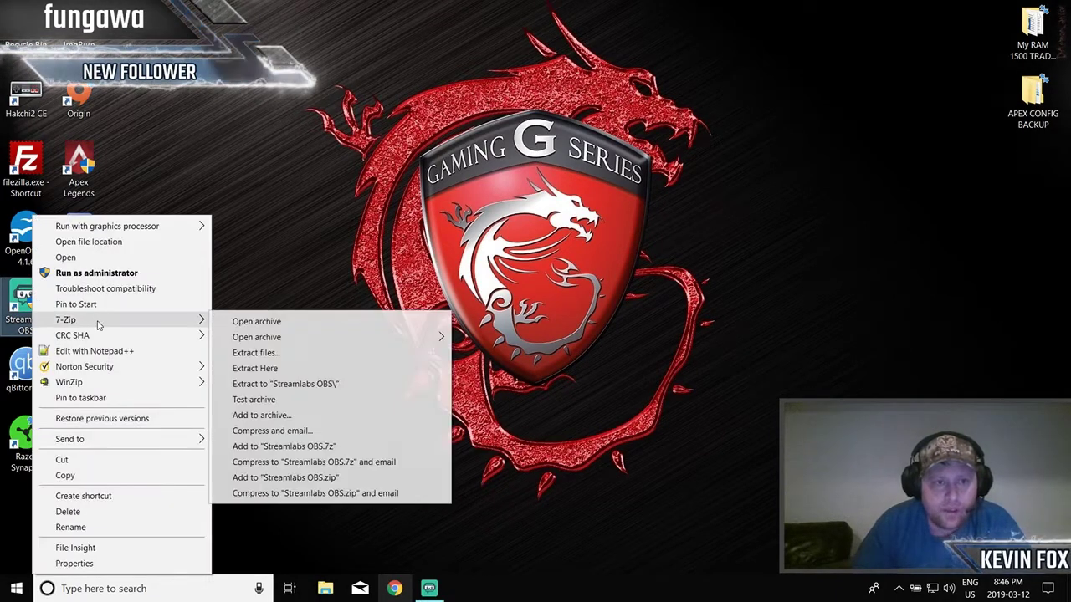
click(79, 565)
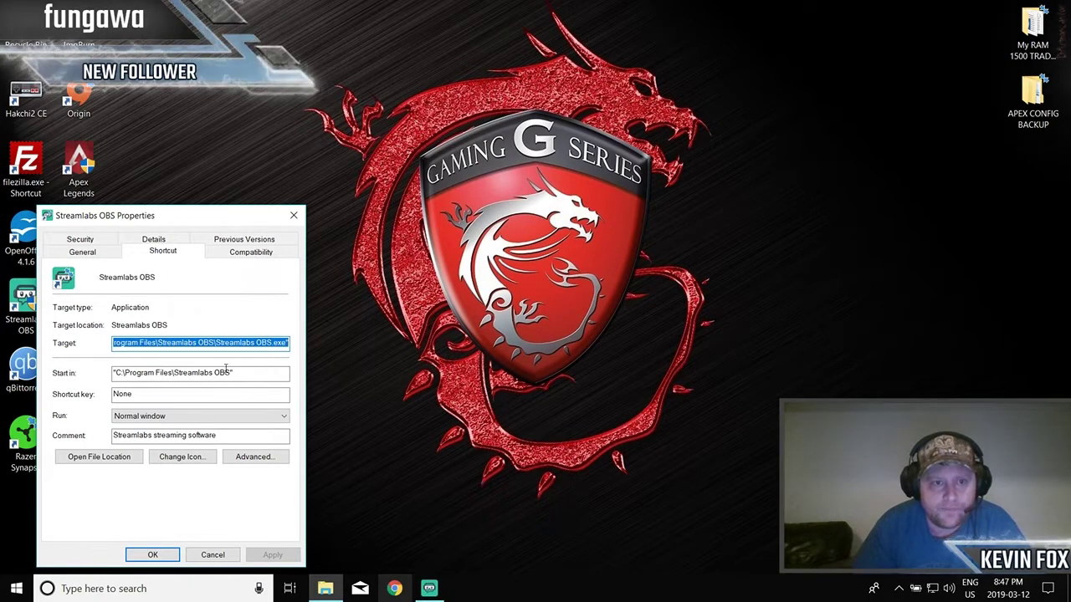
click(246, 459)
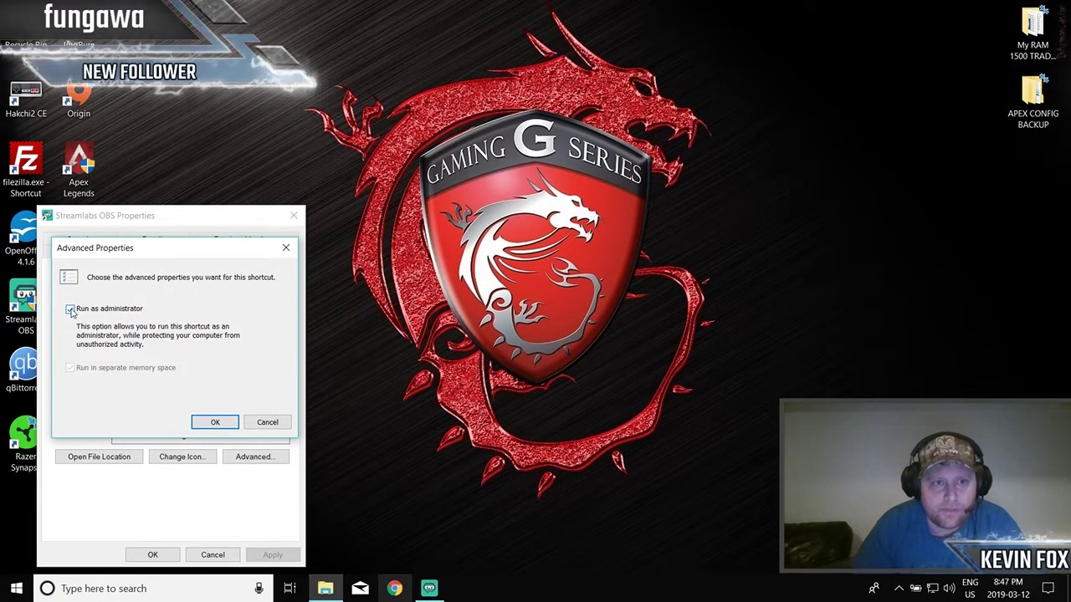
click(266, 422)
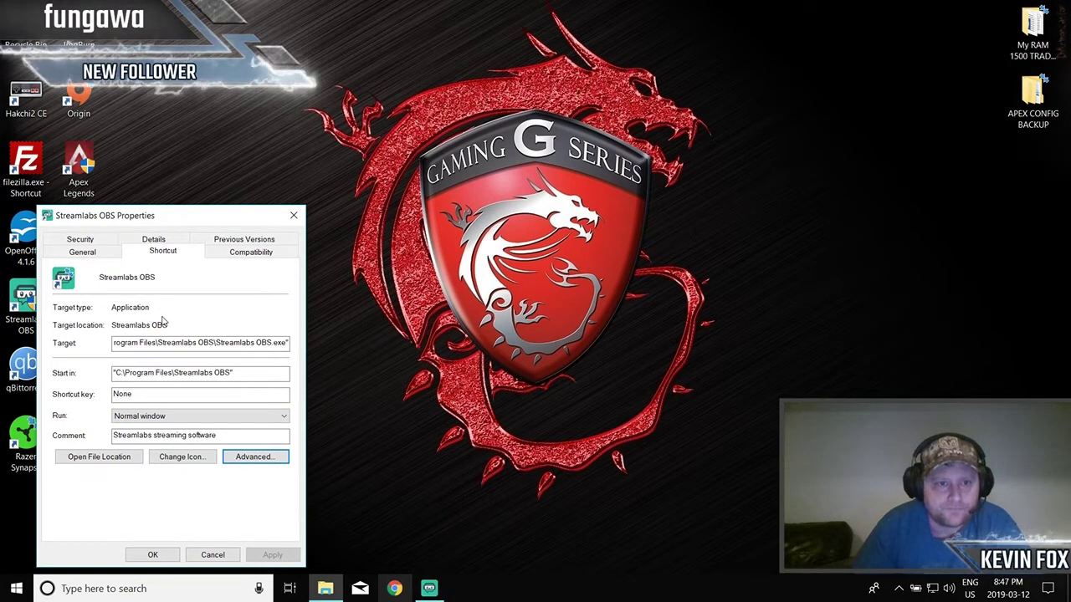
Review Details and Compatibility, toggle compatibility mode (Windows 8) back off, and close Properties
click(167, 241)
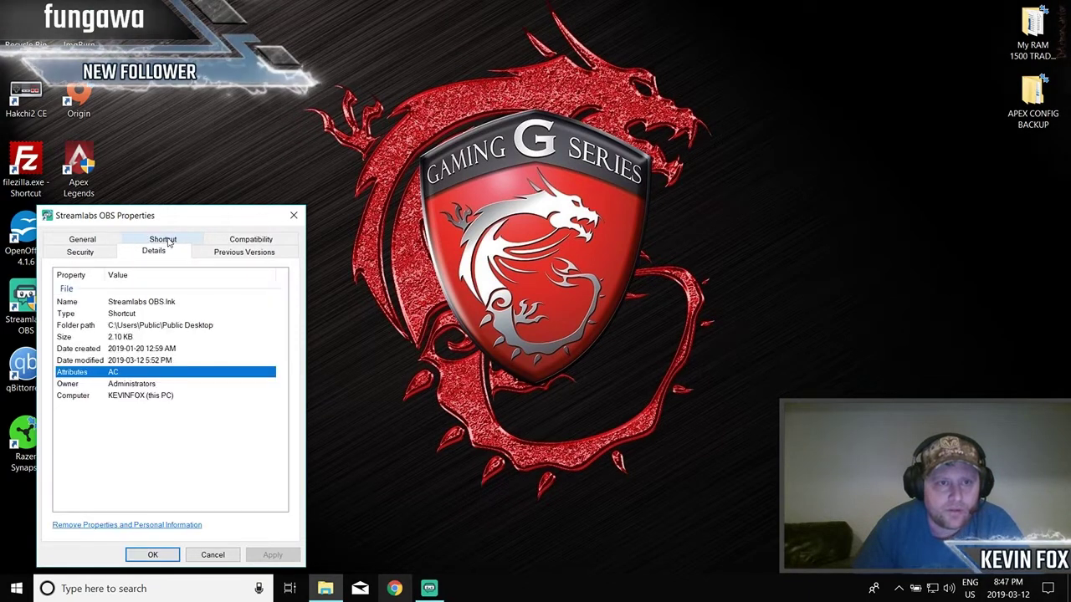
click(251, 239)
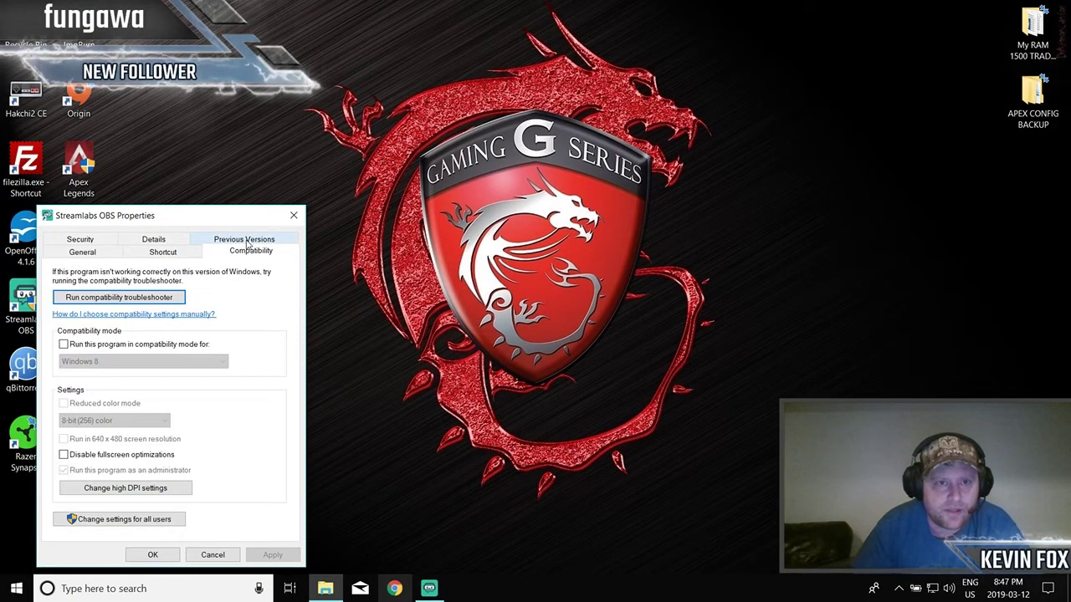
click(151, 300)
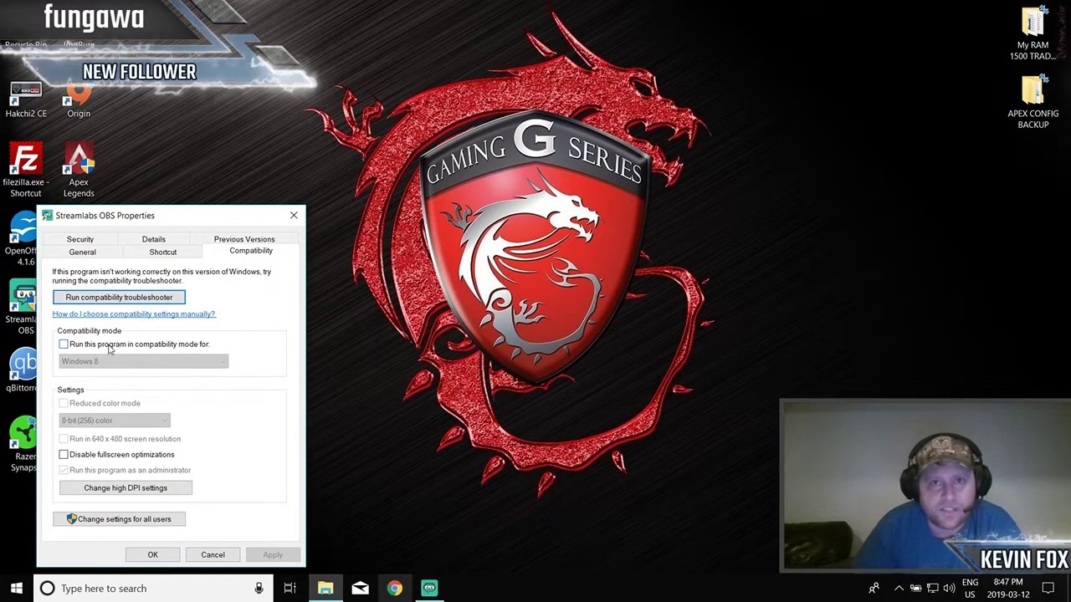
click(64, 345)
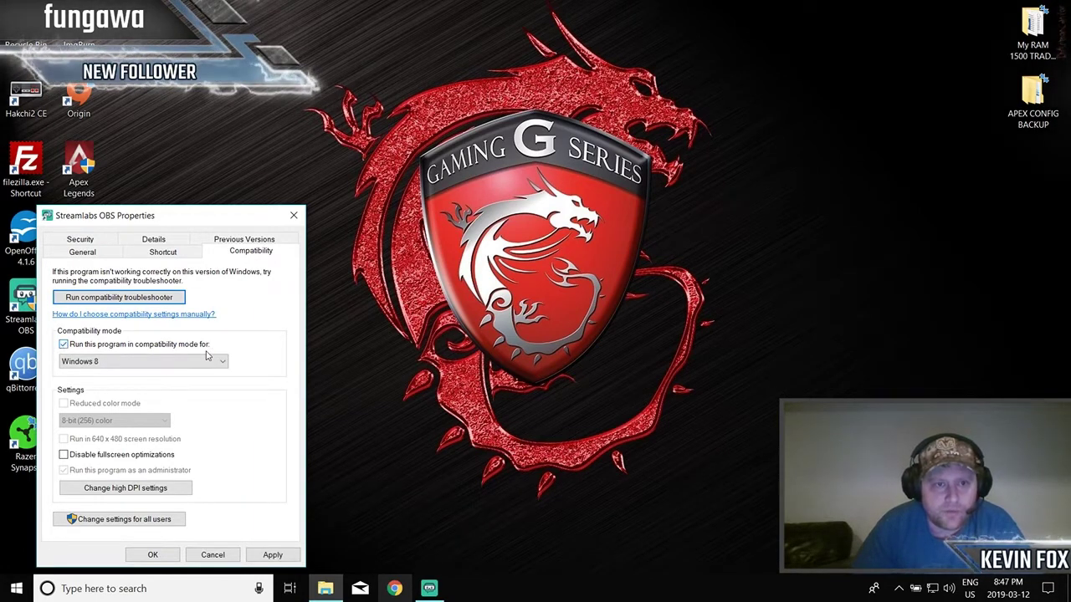
click(222, 362)
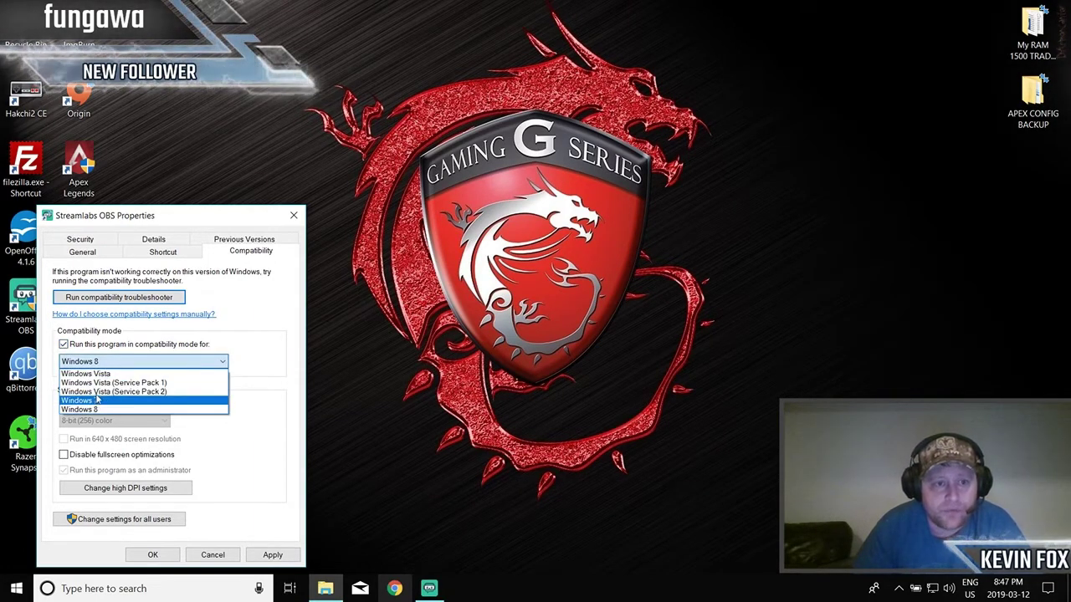
click(64, 345)
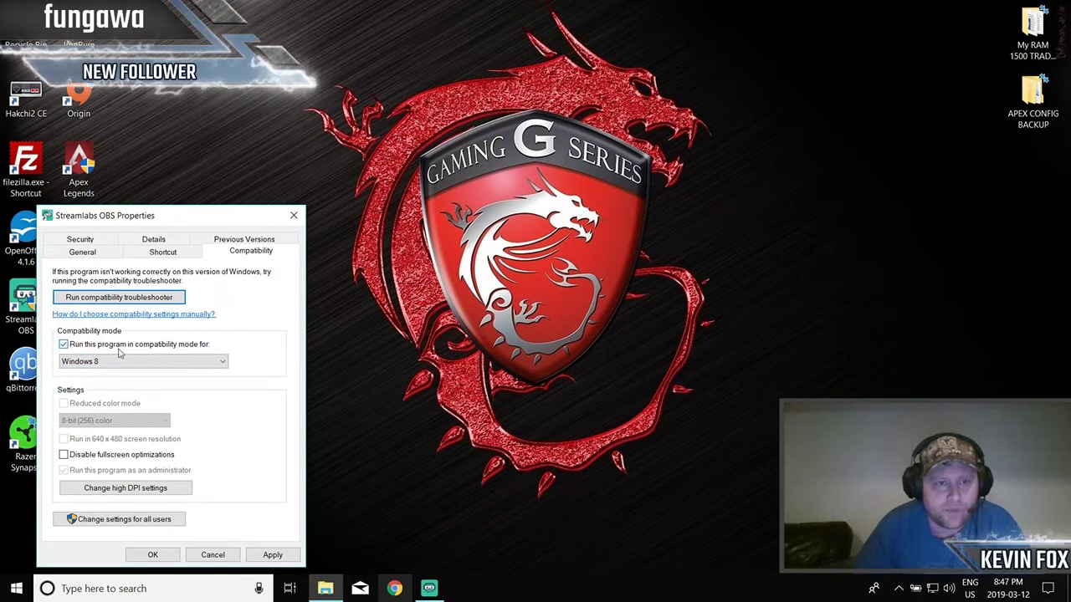
click(64, 346)
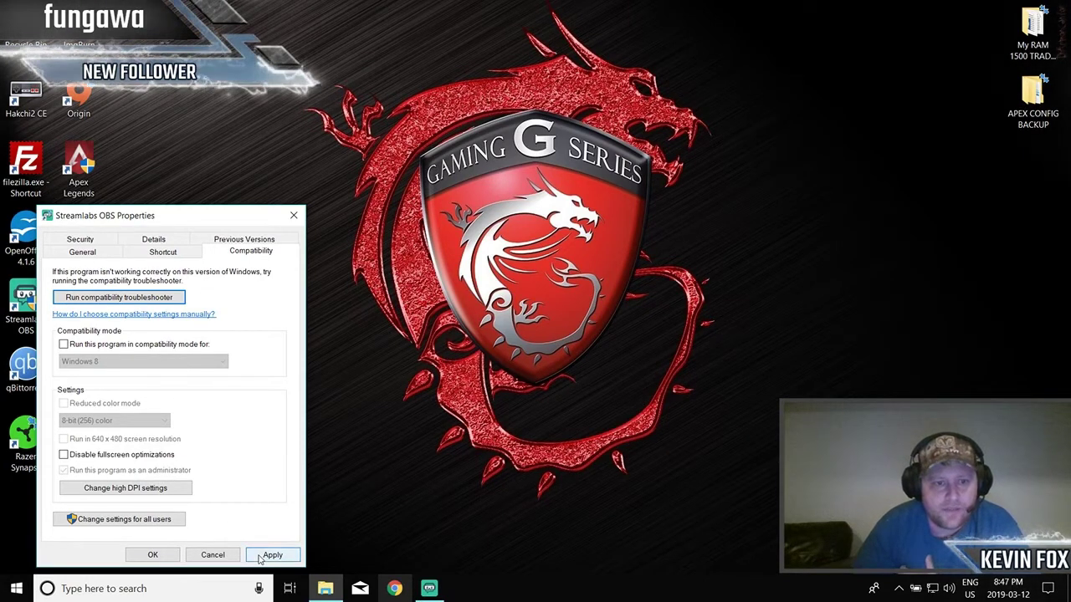
click(294, 216)
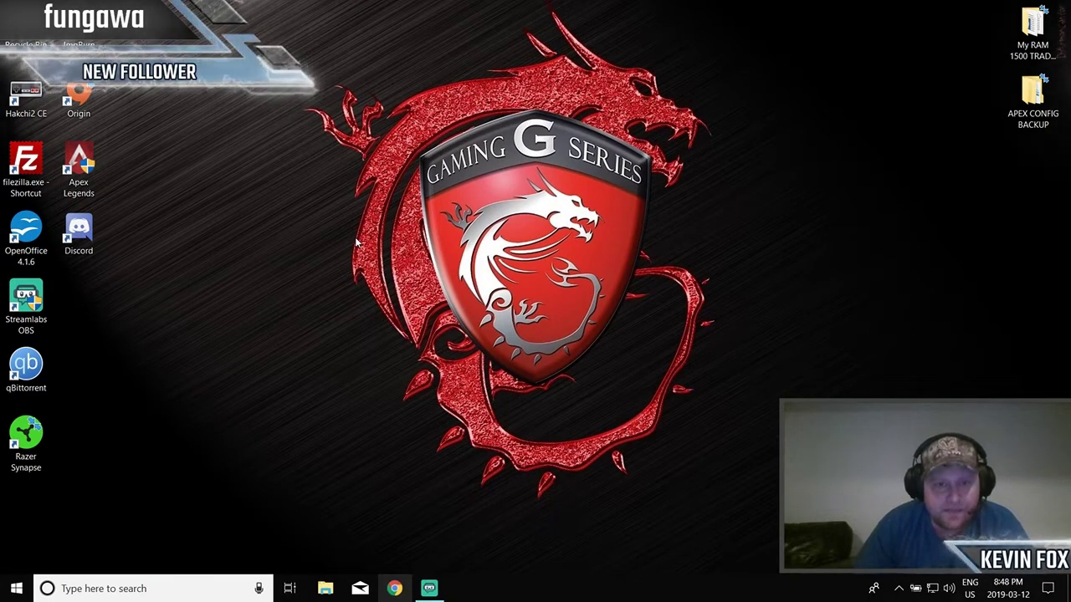
Search Chrome for 'nvidia driver update', visit NVIDIA's Download Drivers page, then close the browser
click(393, 589)
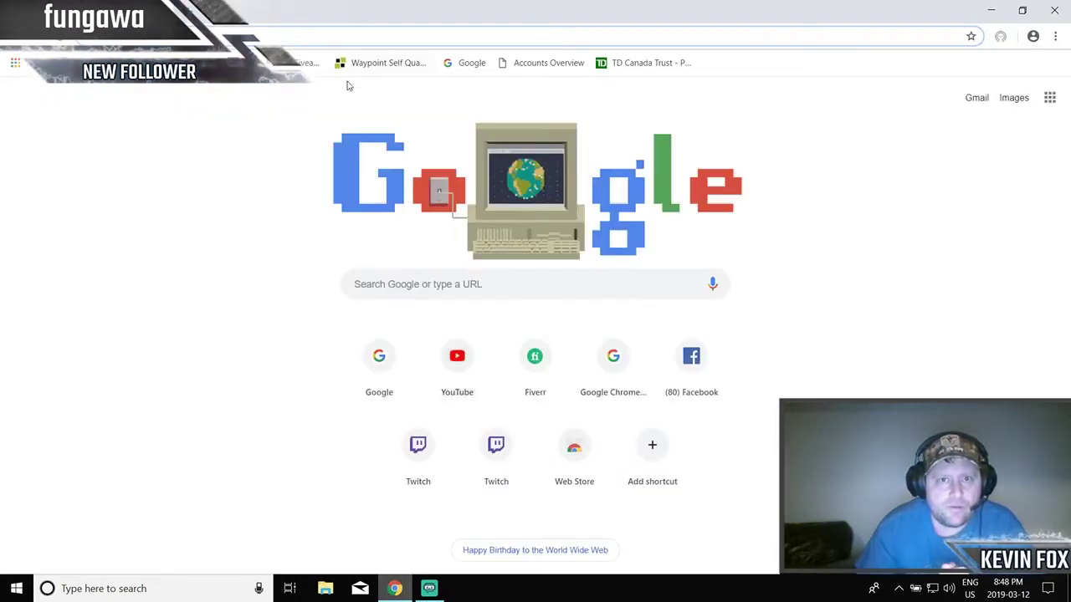
click(443, 287)
text(nvid)
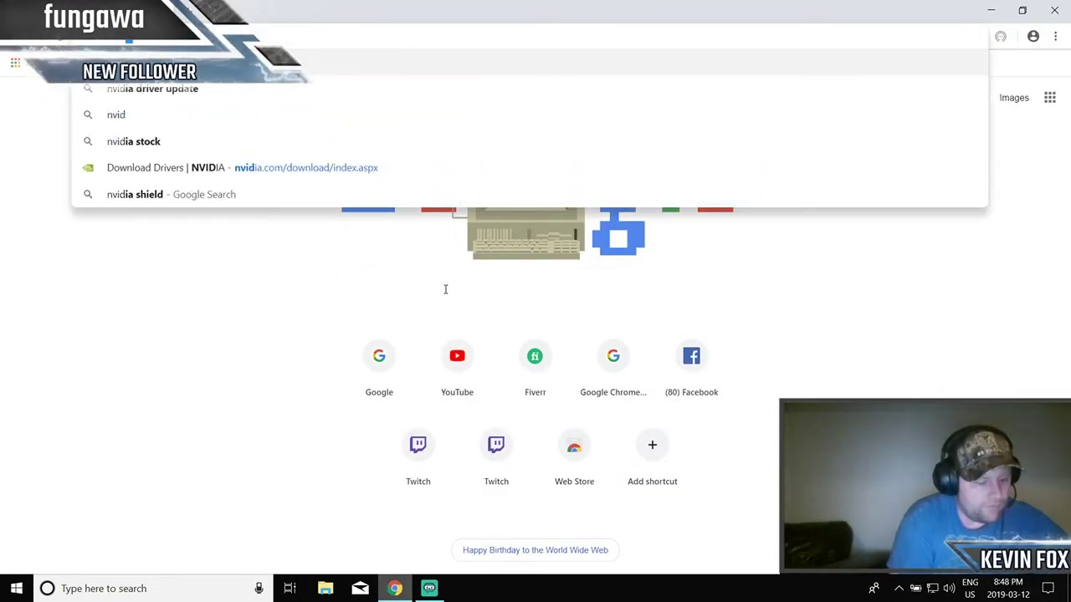
text(ia driver up)
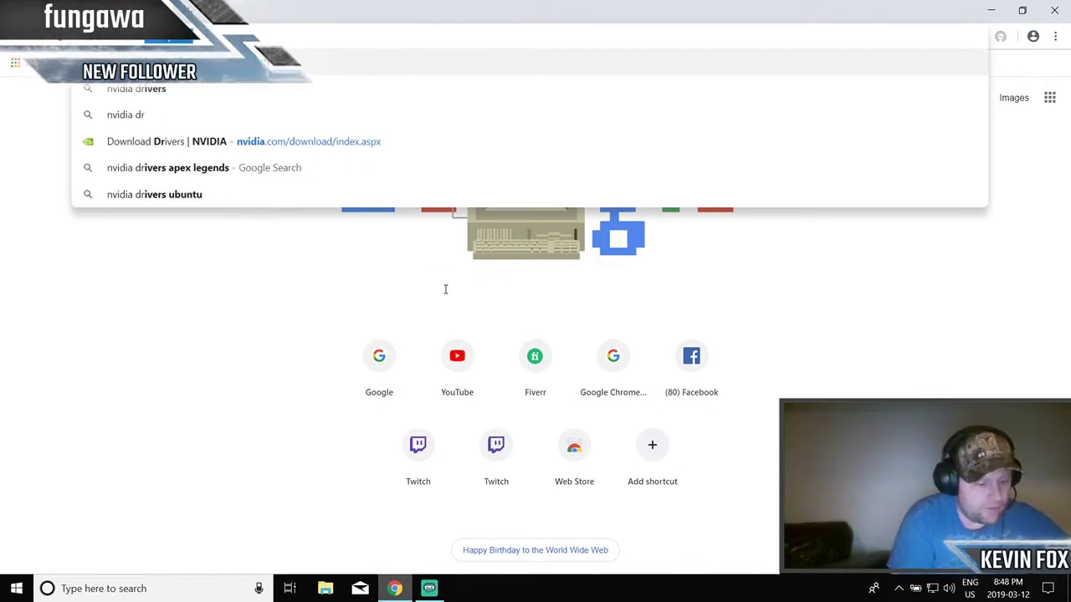
text(date)
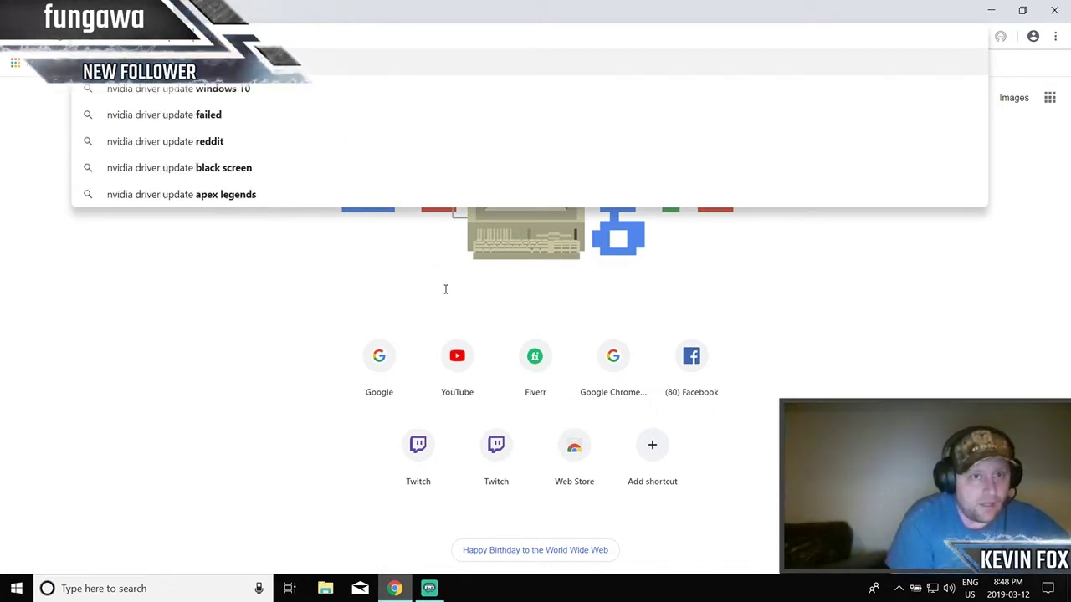
key(Return)
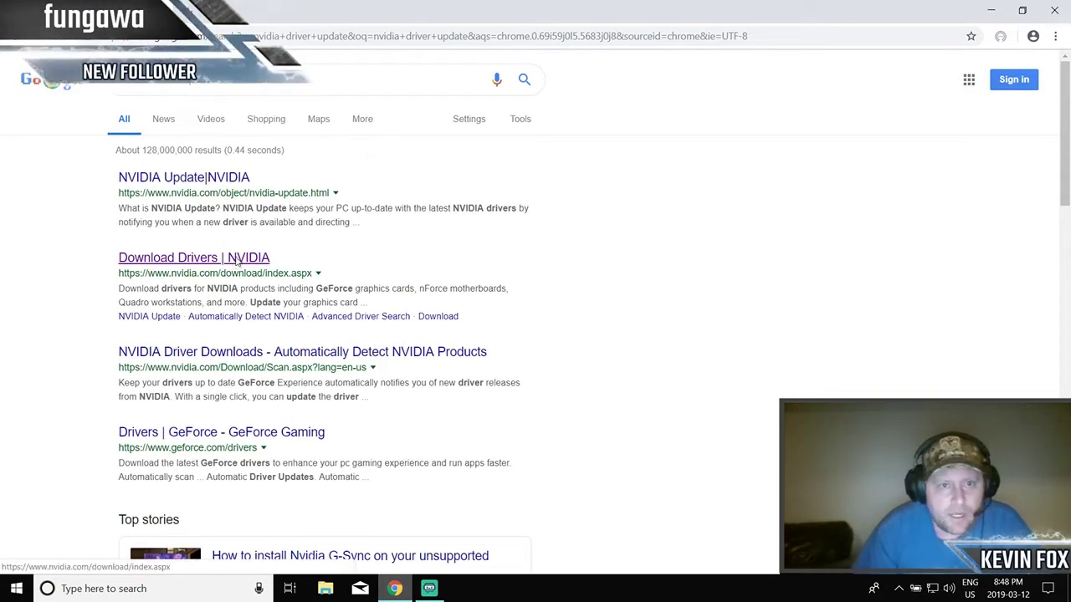
click(238, 261)
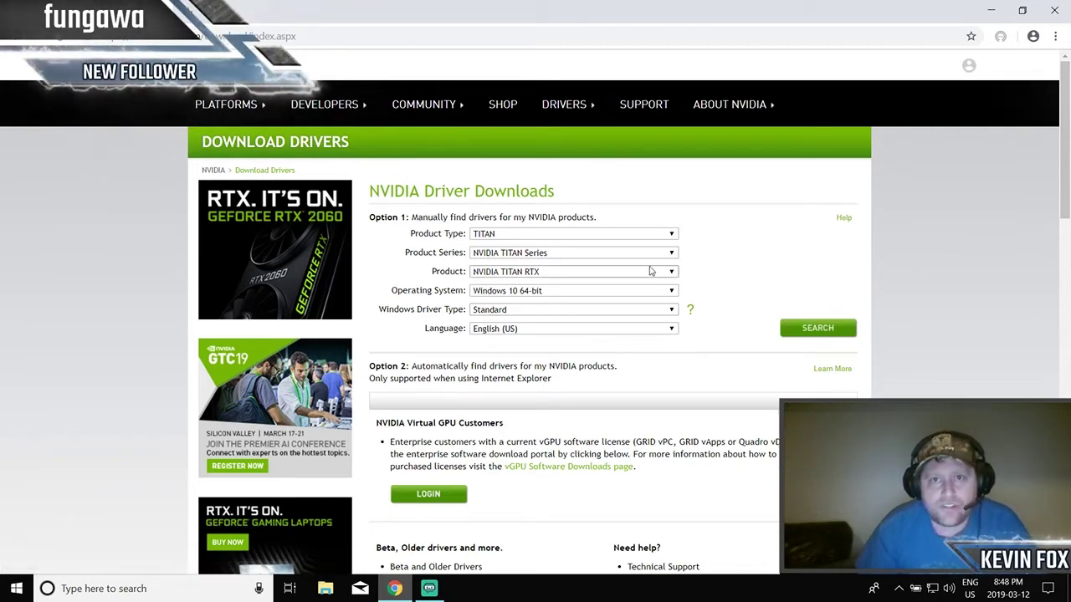
click(1053, 10)
Launch NVIDIA Control Panel from the desktop menu and browse its pages to Manage 3D settings
right_click(337, 239)
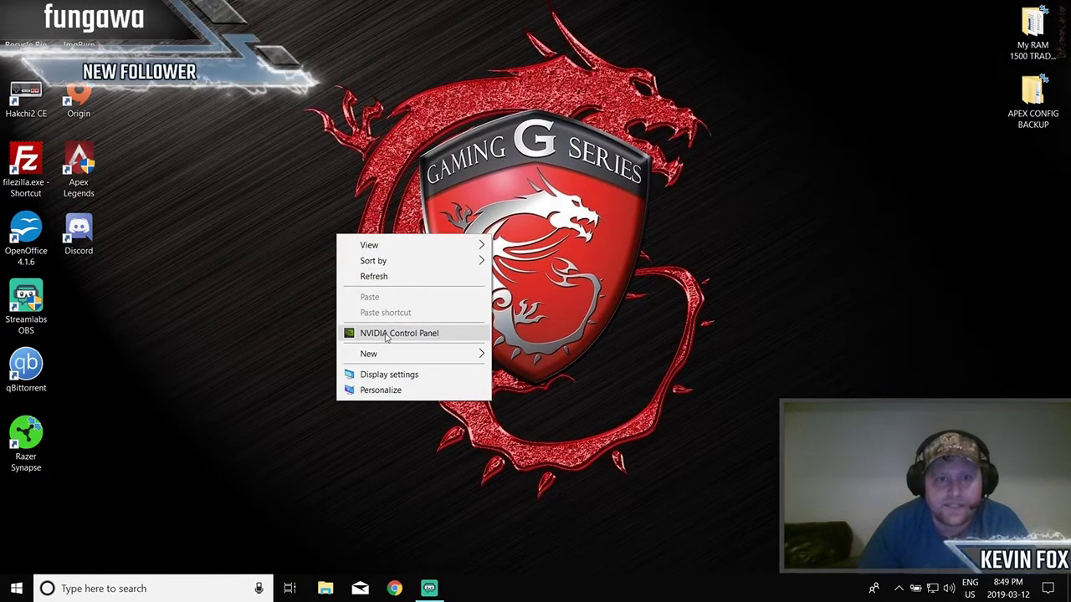
click(406, 334)
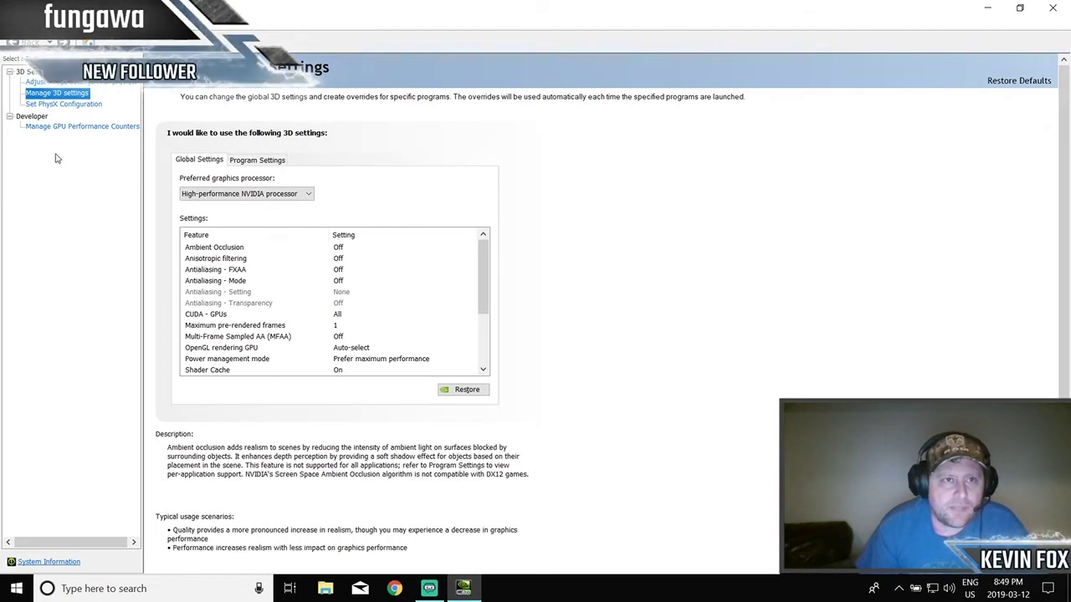
click(61, 82)
click(52, 104)
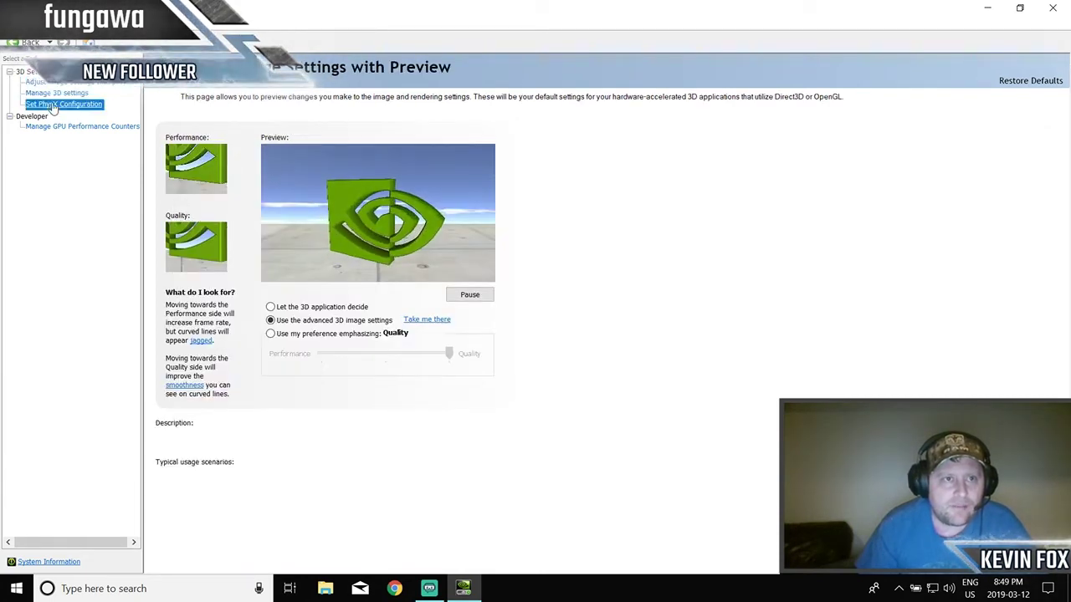
click(71, 128)
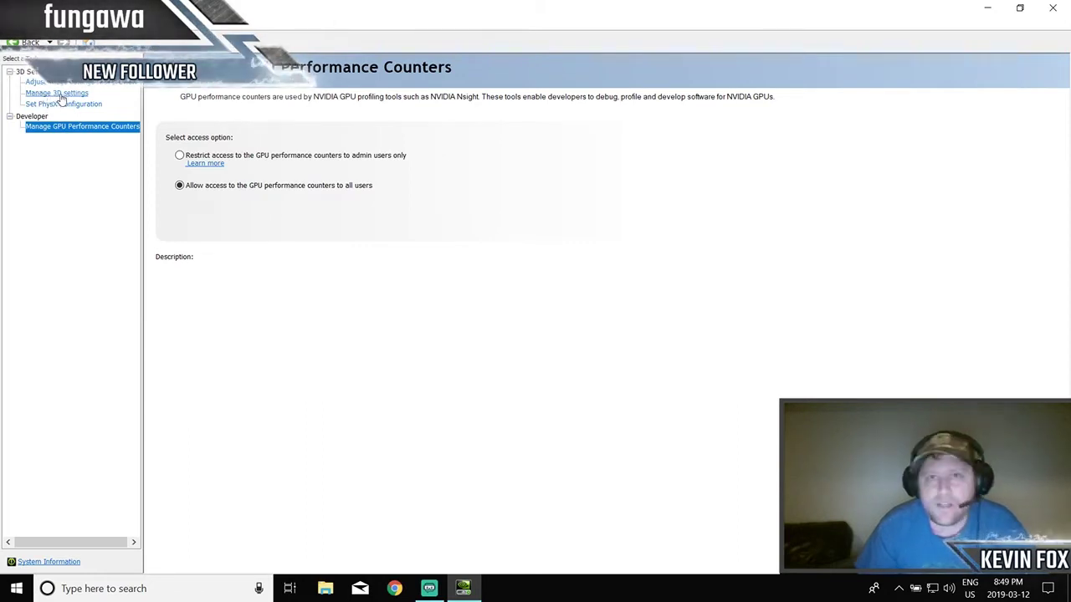
click(57, 94)
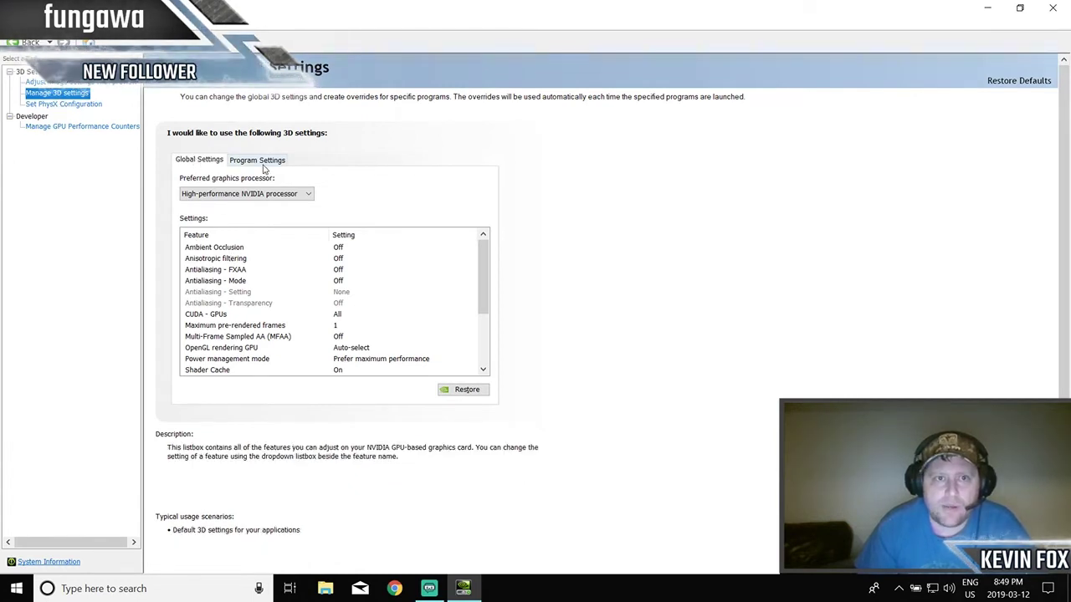
On Program Settings, browse the Add program list and cancel it without adding anything
click(251, 162)
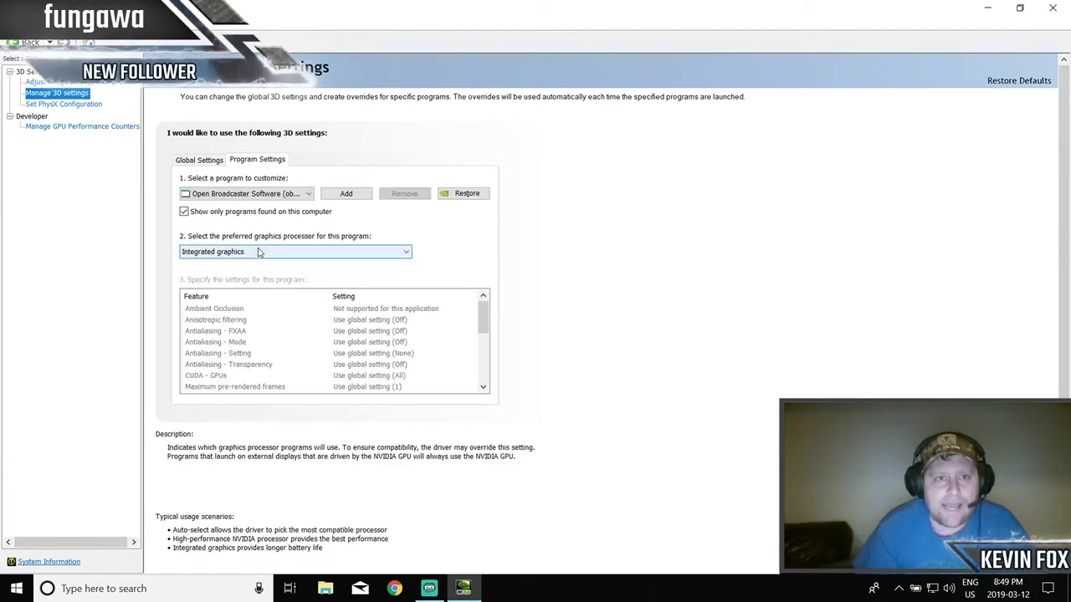
click(352, 194)
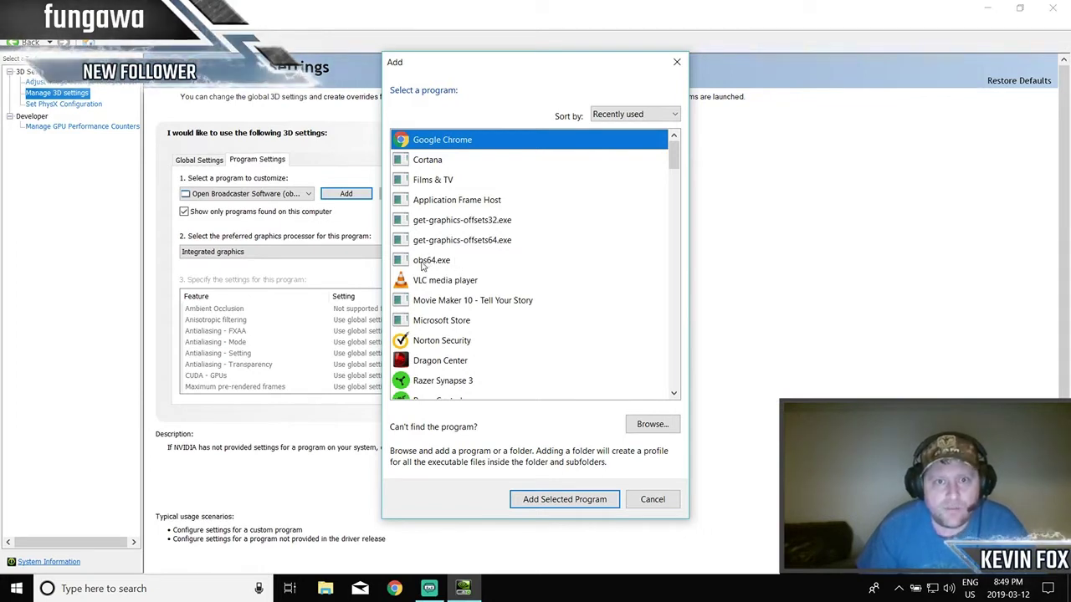
scroll(452, 263, down, 7)
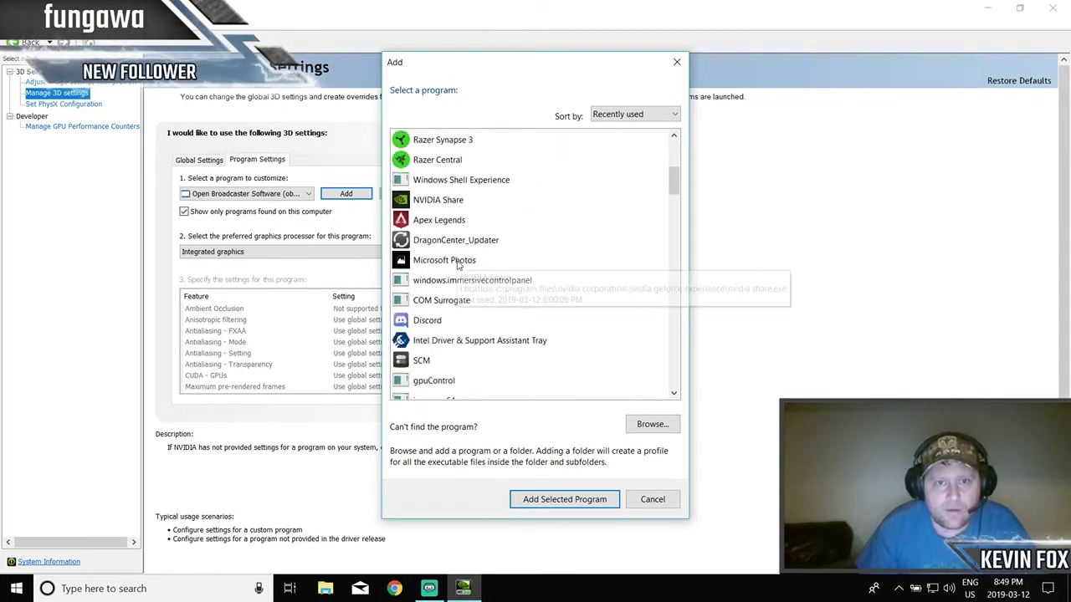
scroll(454, 263, down, 3)
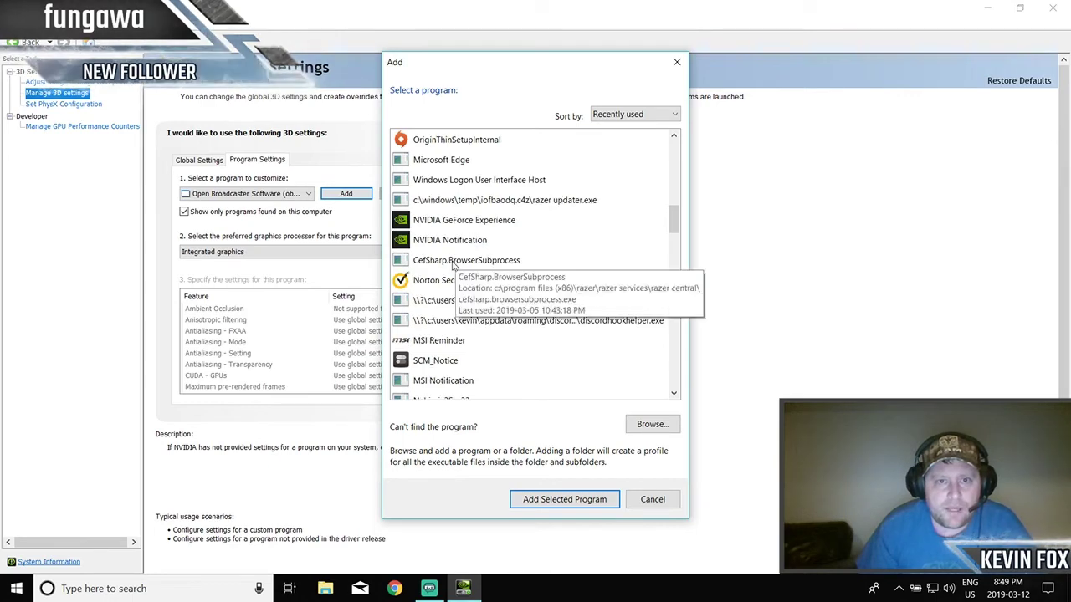
scroll(449, 259, down, 4)
scroll(447, 257, down, 10)
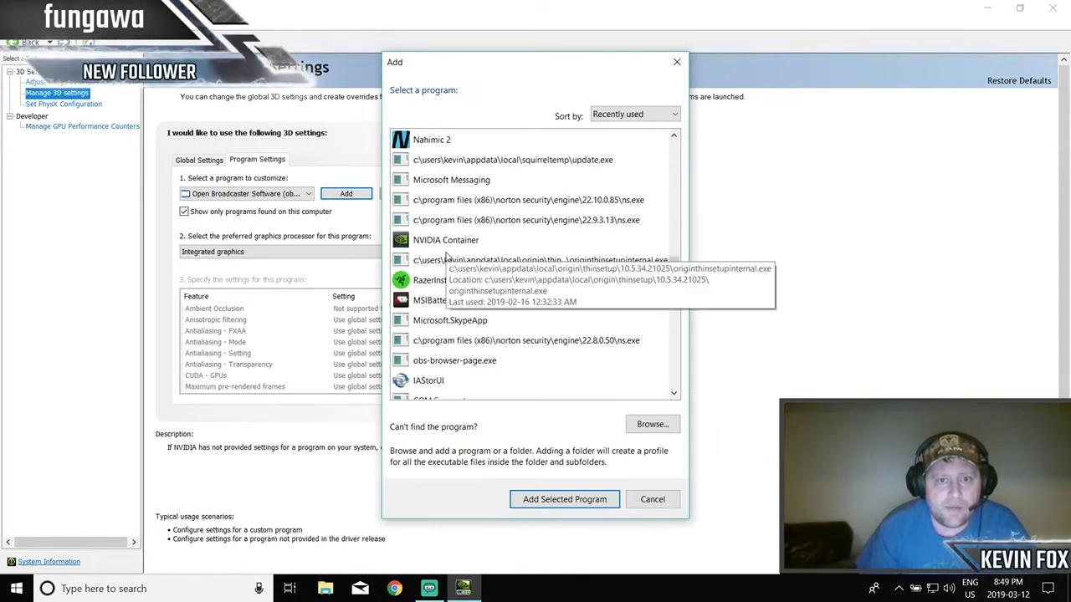
scroll(448, 254, up, 20)
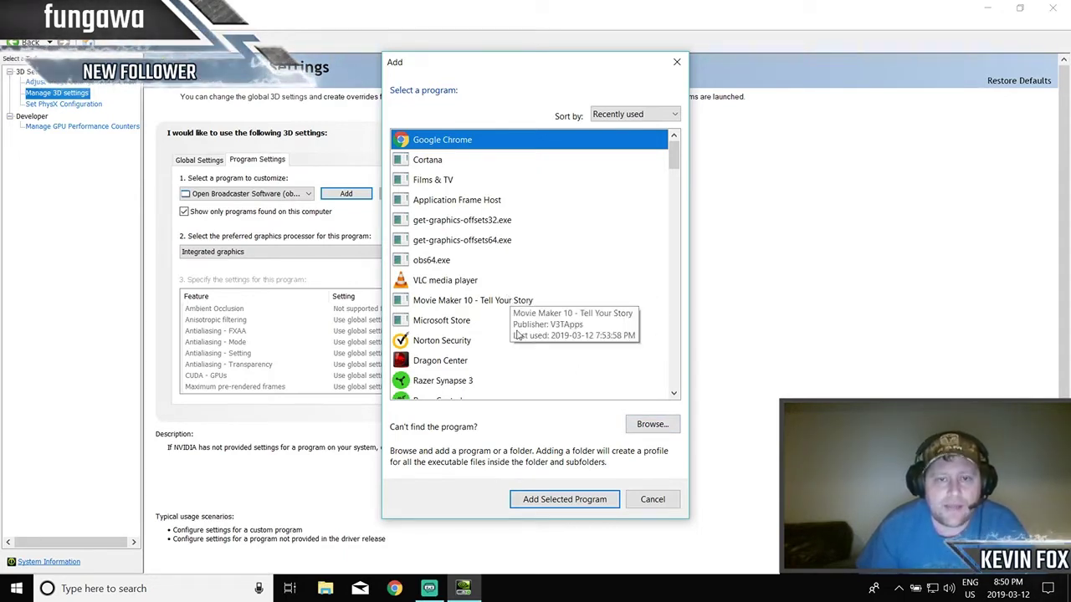
click(652, 502)
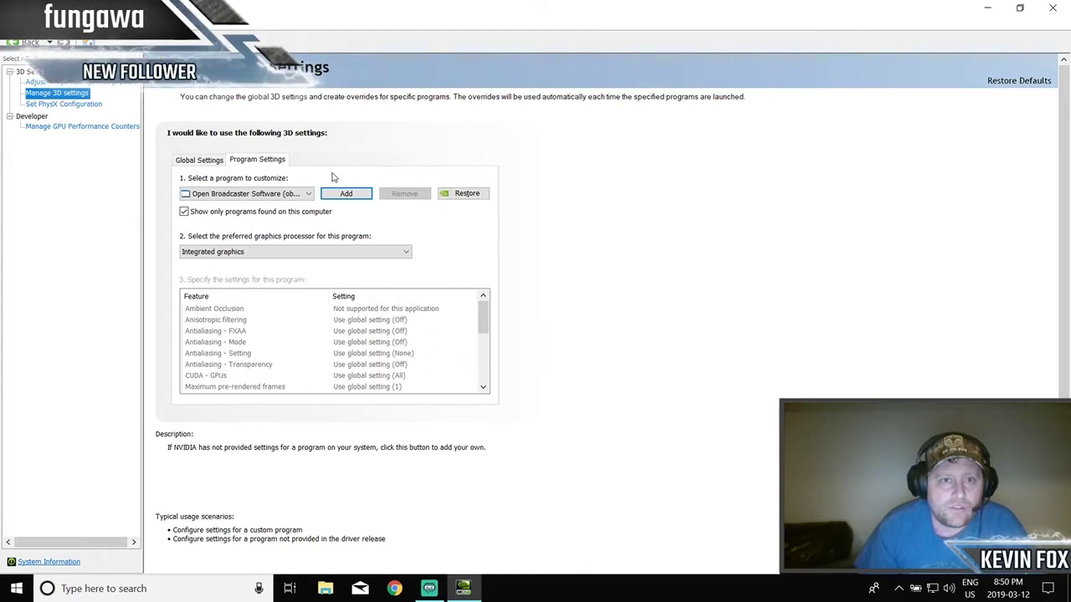
Set Open Broadcaster Software (obs64.exe) to prefer Integrated graphics
click(309, 194)
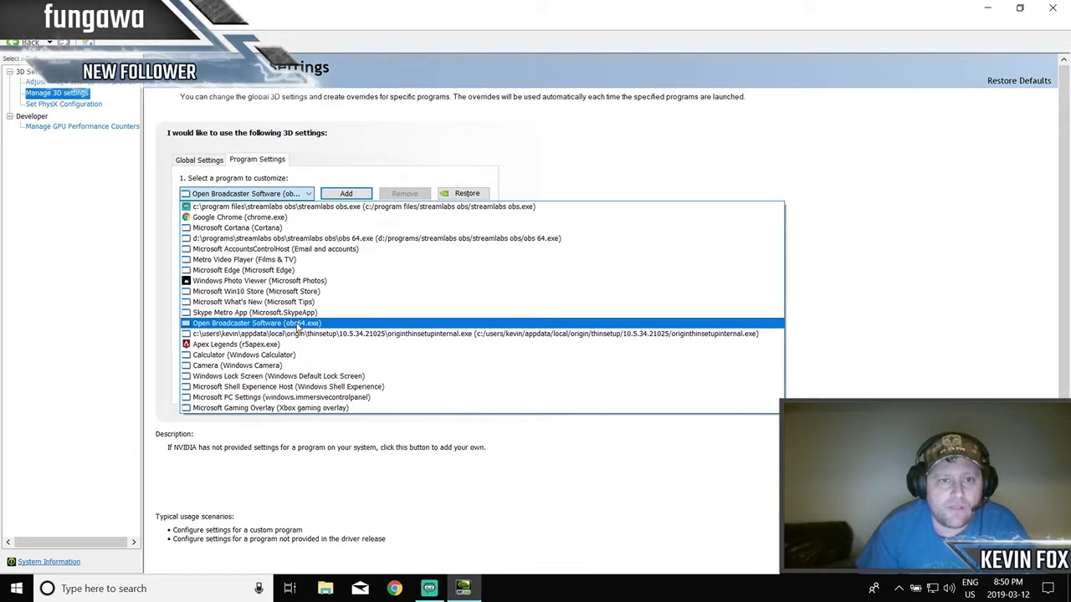
click(297, 325)
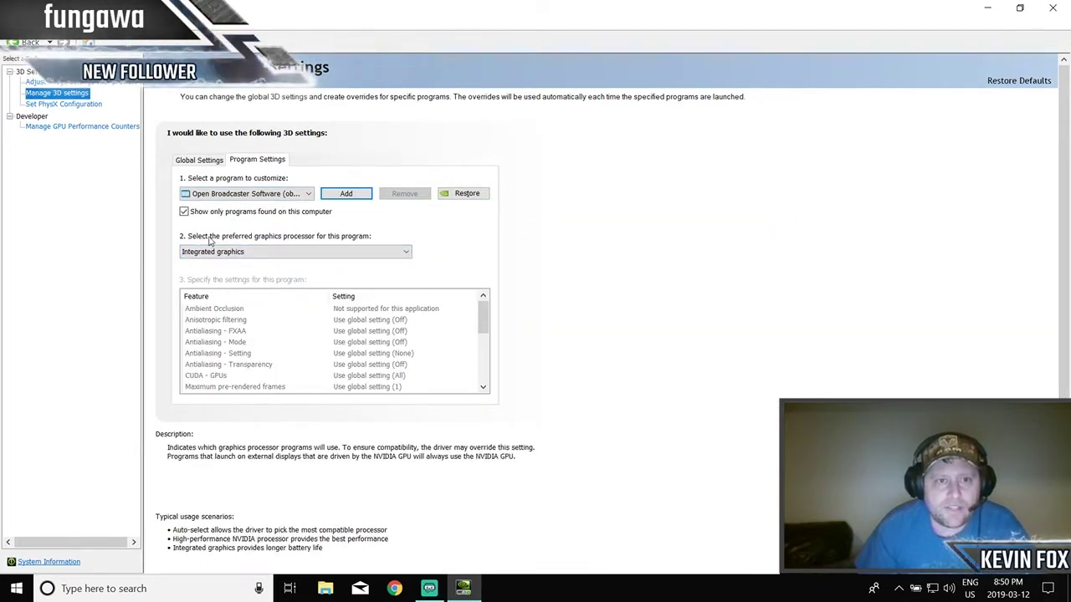
click(406, 254)
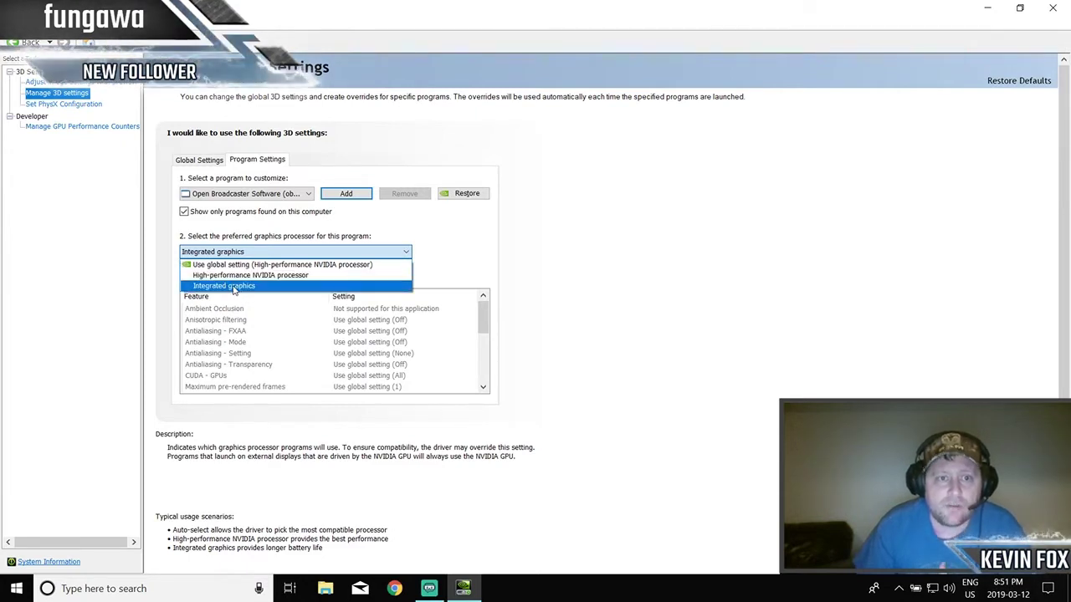
click(446, 278)
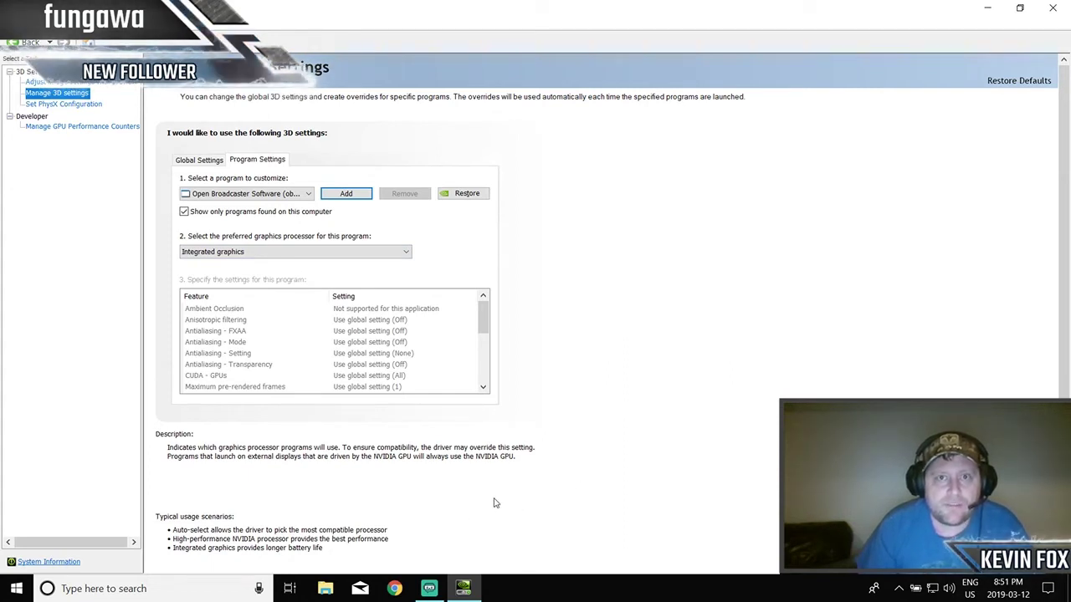
click(406, 251)
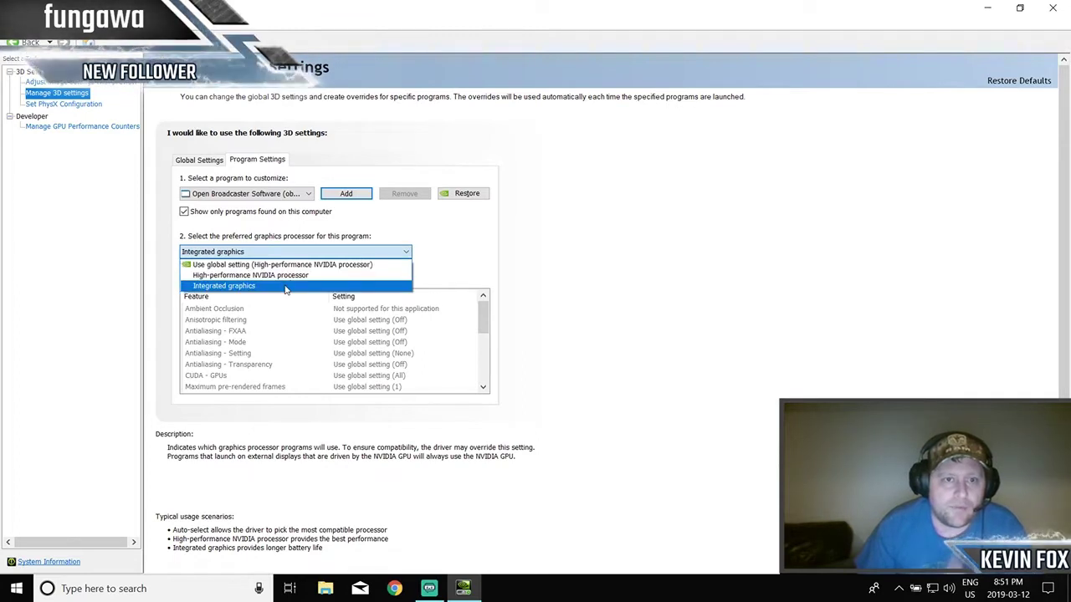
click(285, 287)
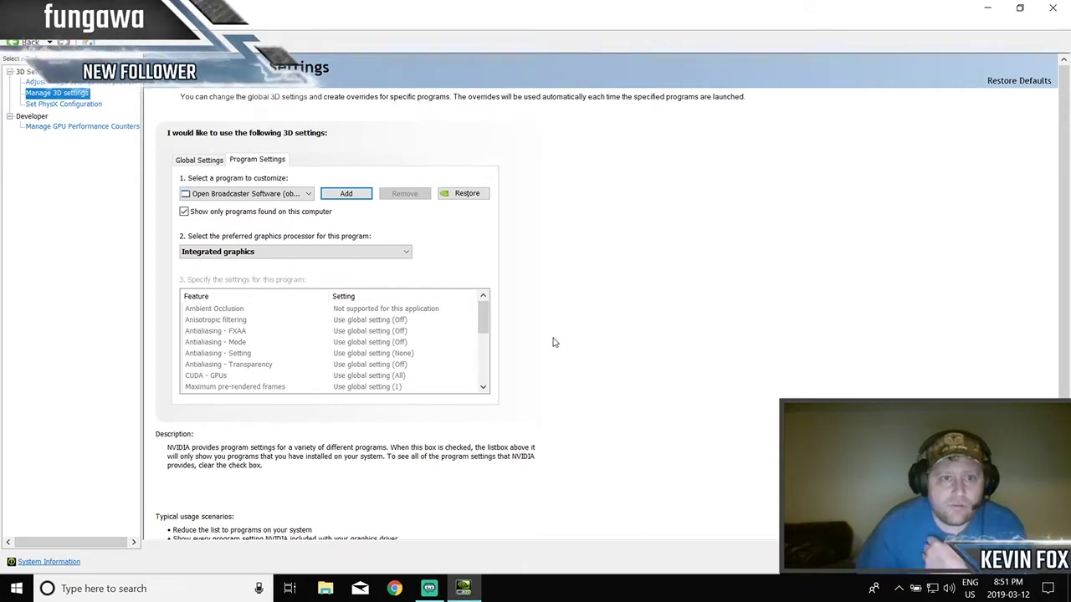
click(404, 252)
click(660, 245)
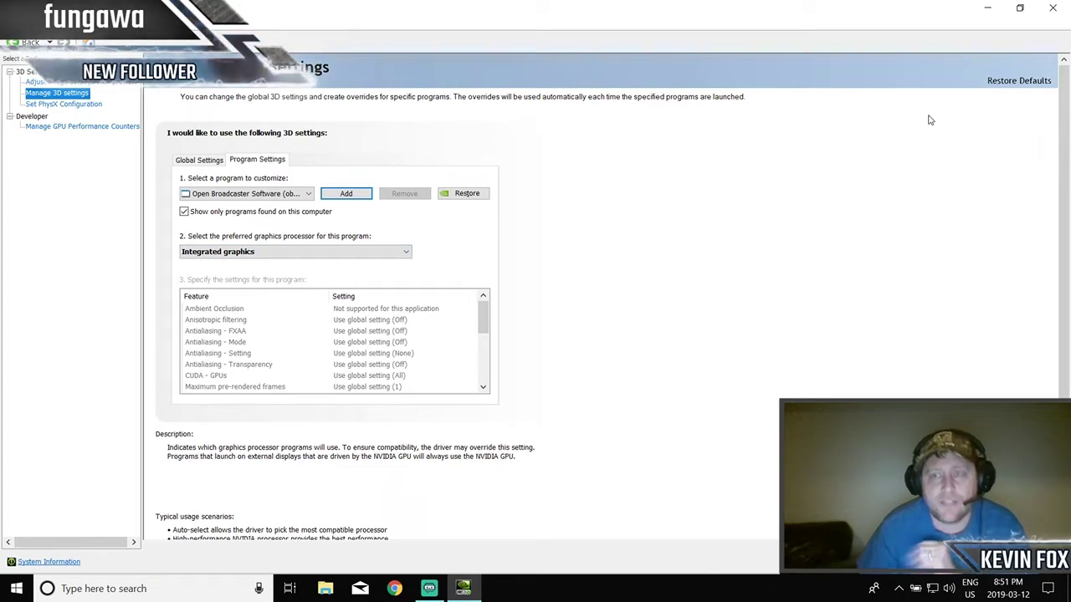
Minimize and restore the NVIDIA Control Panel, then close its window
click(989, 9)
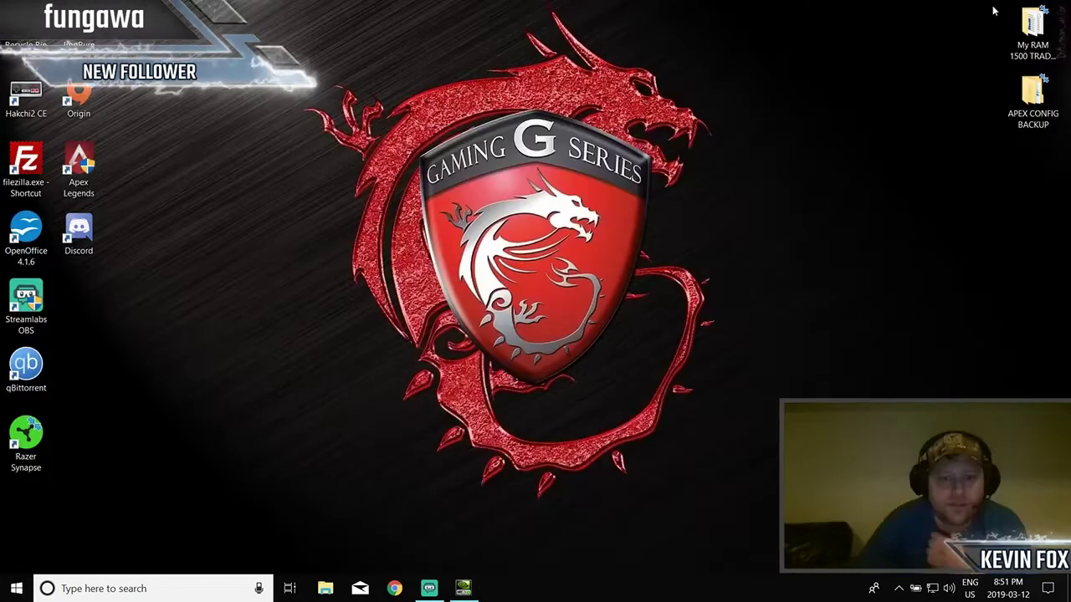
click(463, 588)
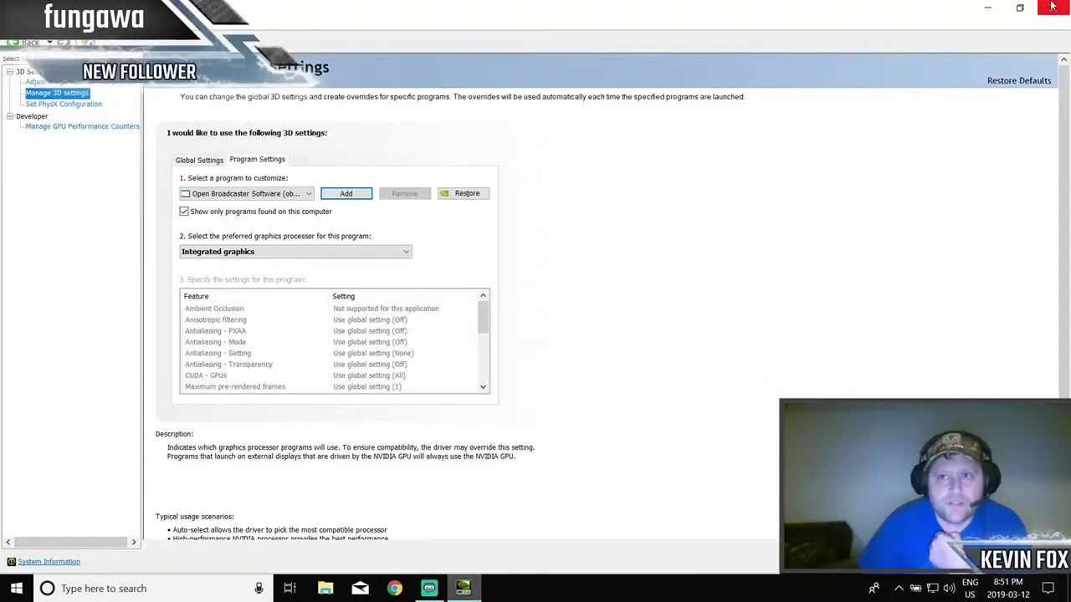
click(1051, 15)
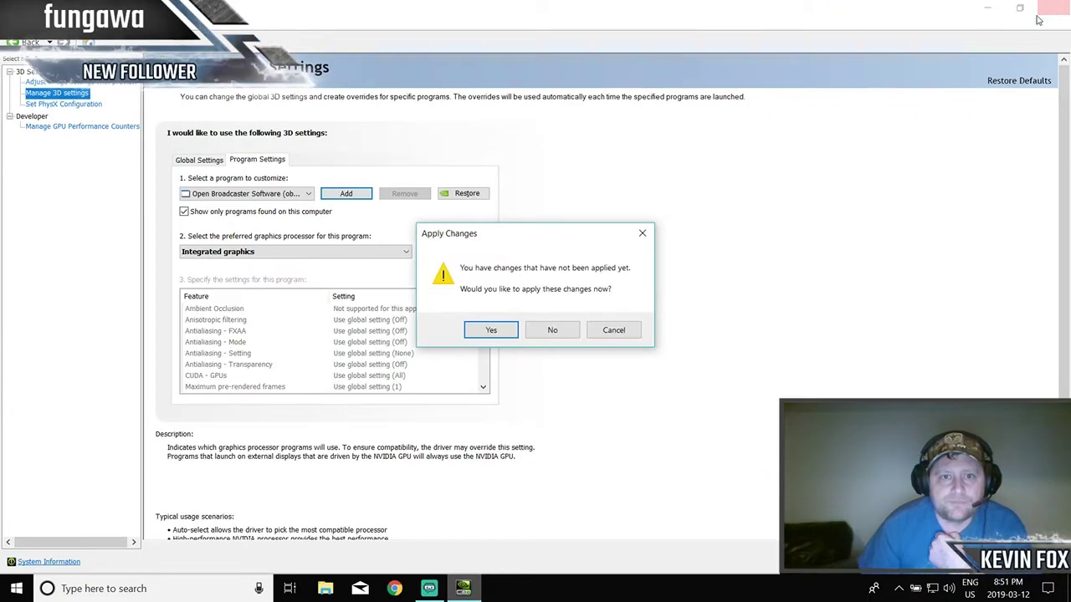
Decline applying the NVIDIA changes and return to Streamlabs OBS
click(562, 333)
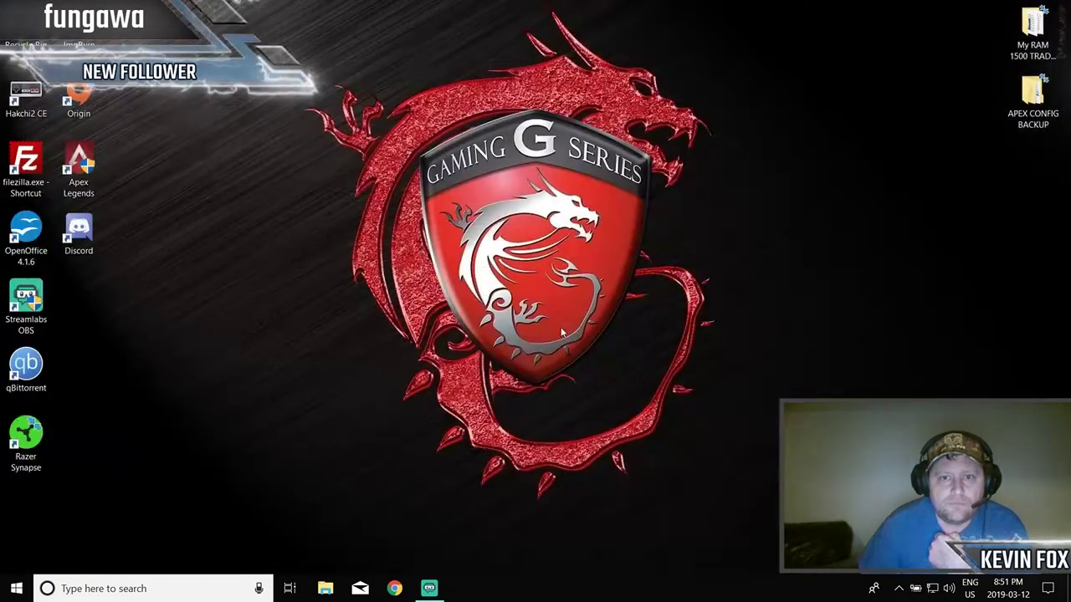
click(429, 588)
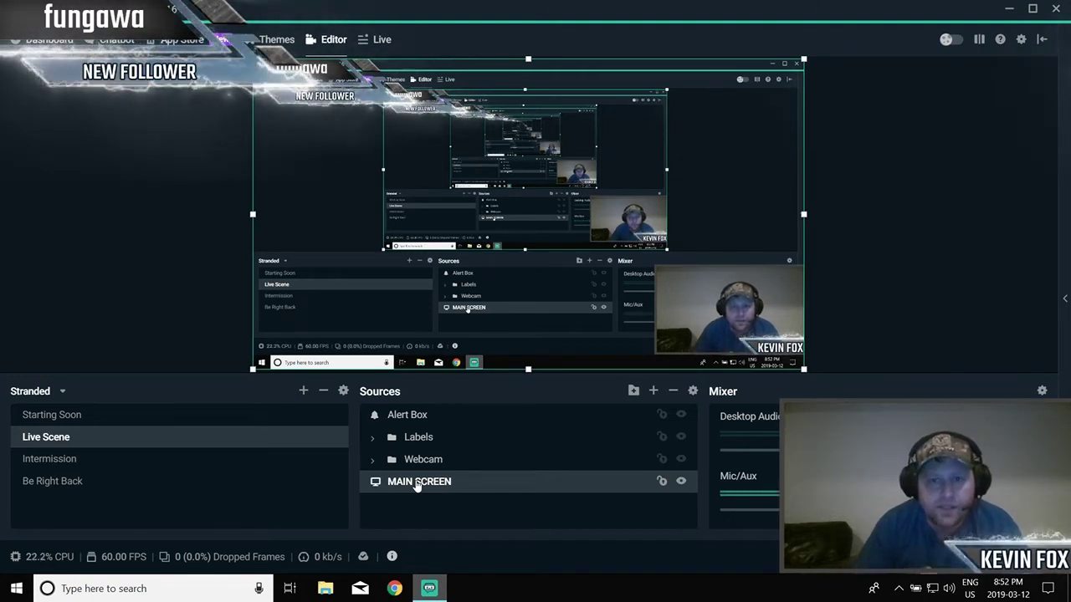
Add a Display Capture source named 'KEVS HELPFULL TIPS', then remove it from the Live Scene
click(653, 392)
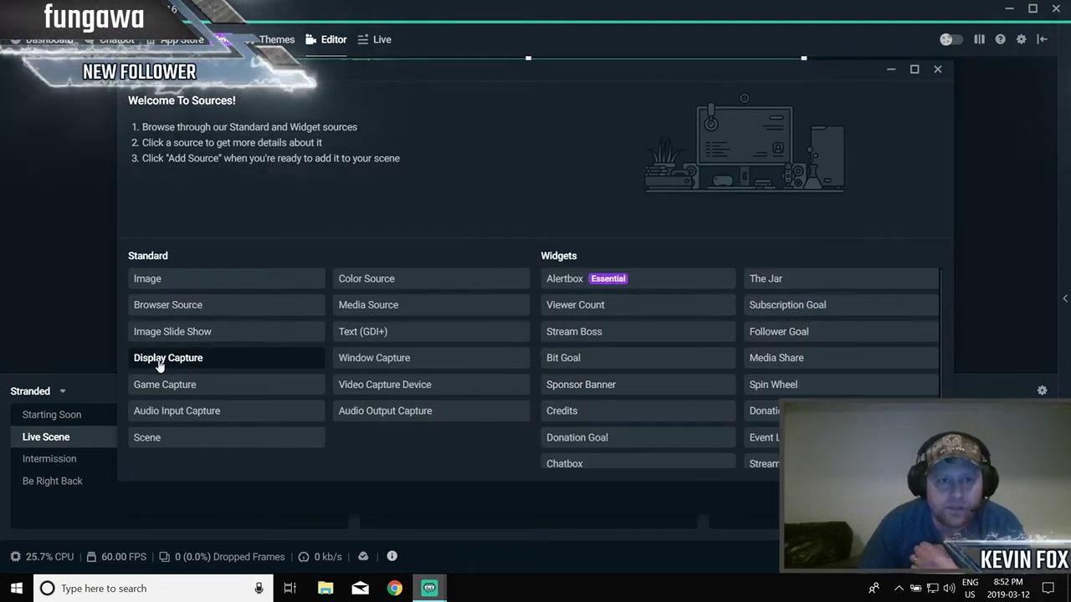
click(160, 365)
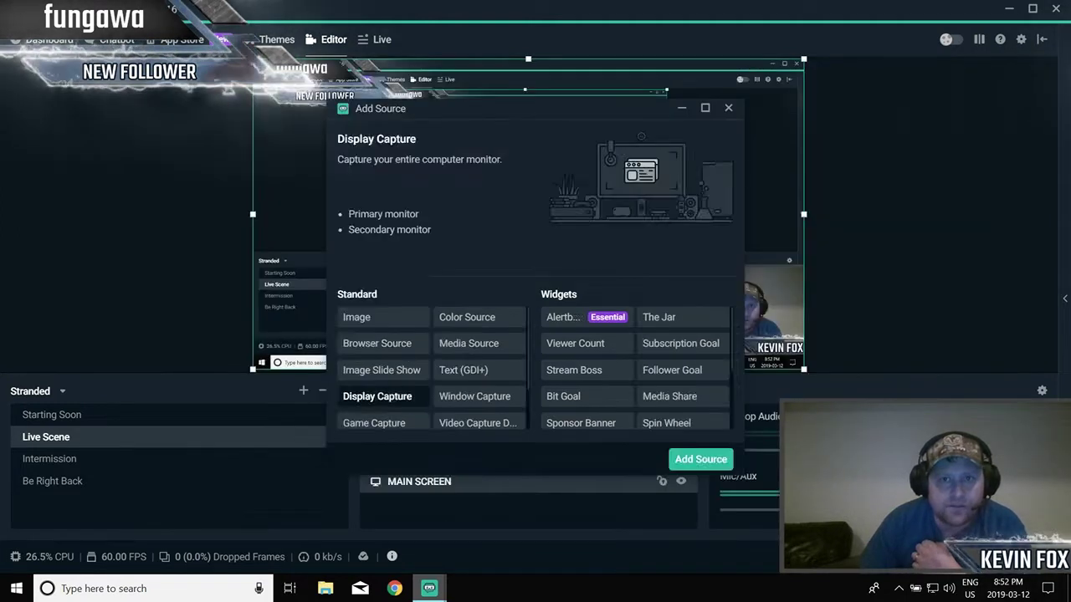
click(698, 456)
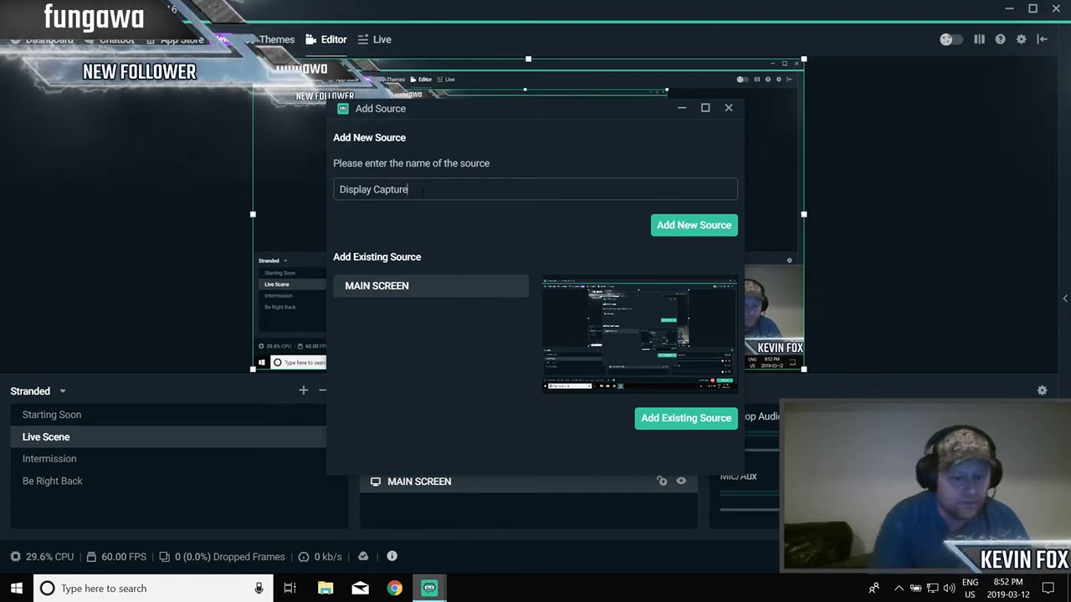
key(BackSpace)
key(BackSpace)
key(BackSpace)
key(BackSpace)
key(BackSpace)
key(BackSpace)
key(BackSpace)
key(BackSpace)
key(BackSpace)
key(BackSpace)
key(BackSpace)
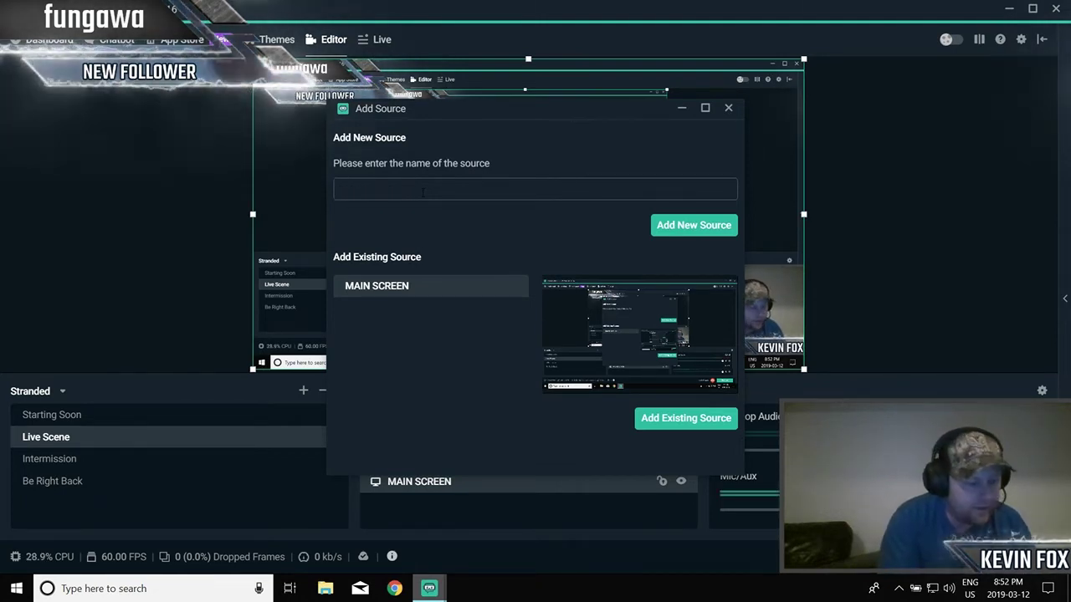
text(KEVS HELP)
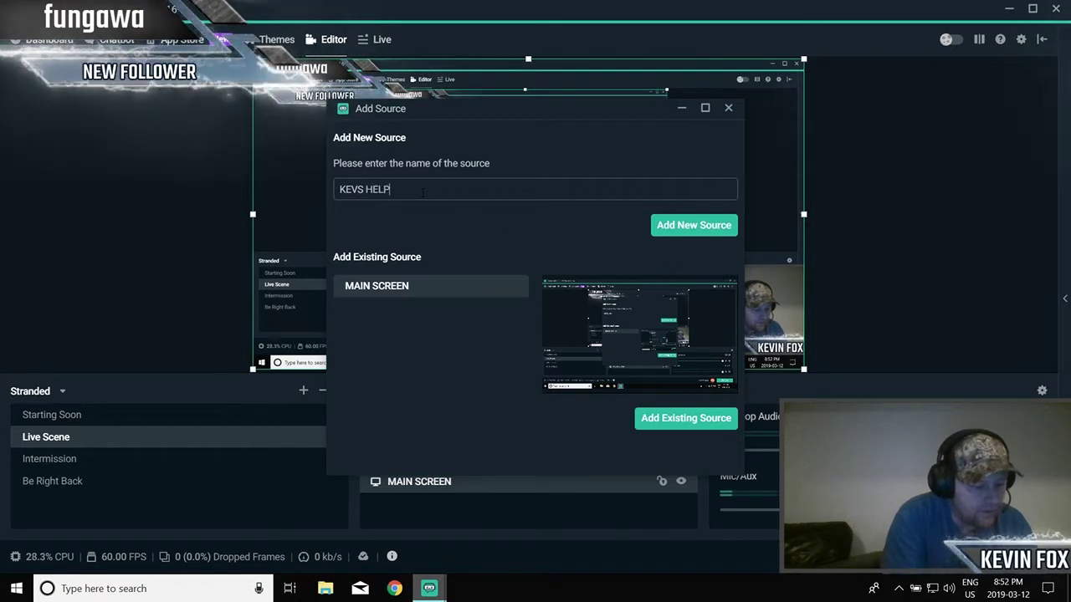
text(FULL TIPS)
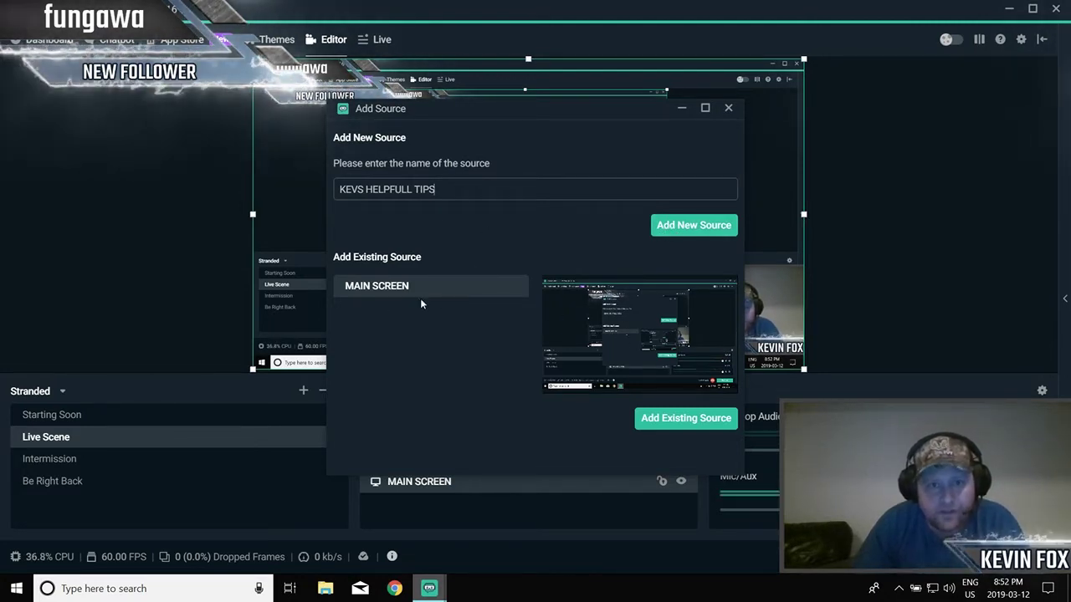
click(675, 221)
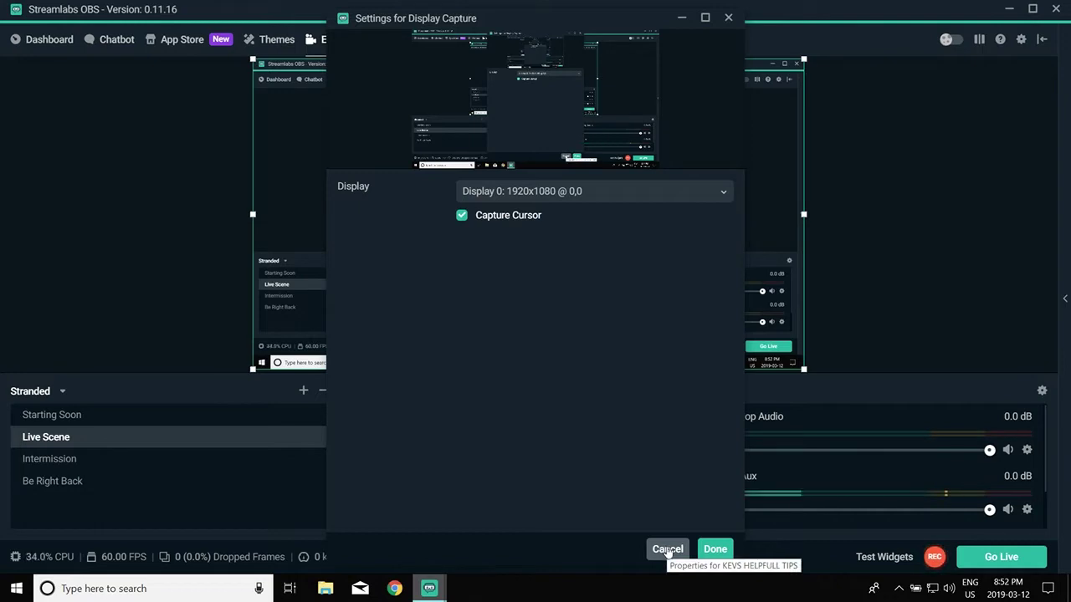
click(667, 549)
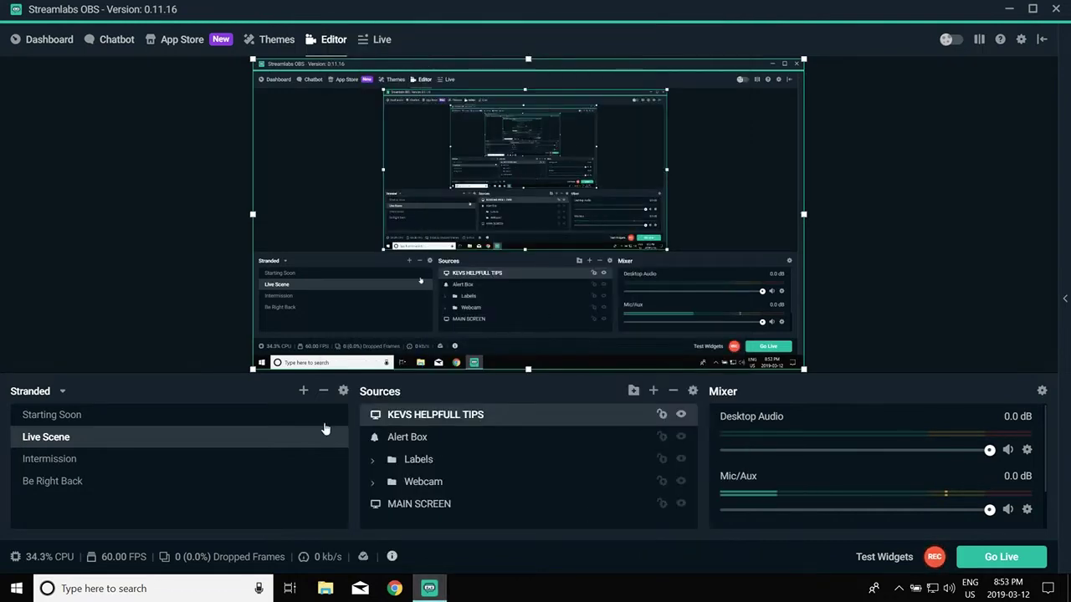
click(674, 392)
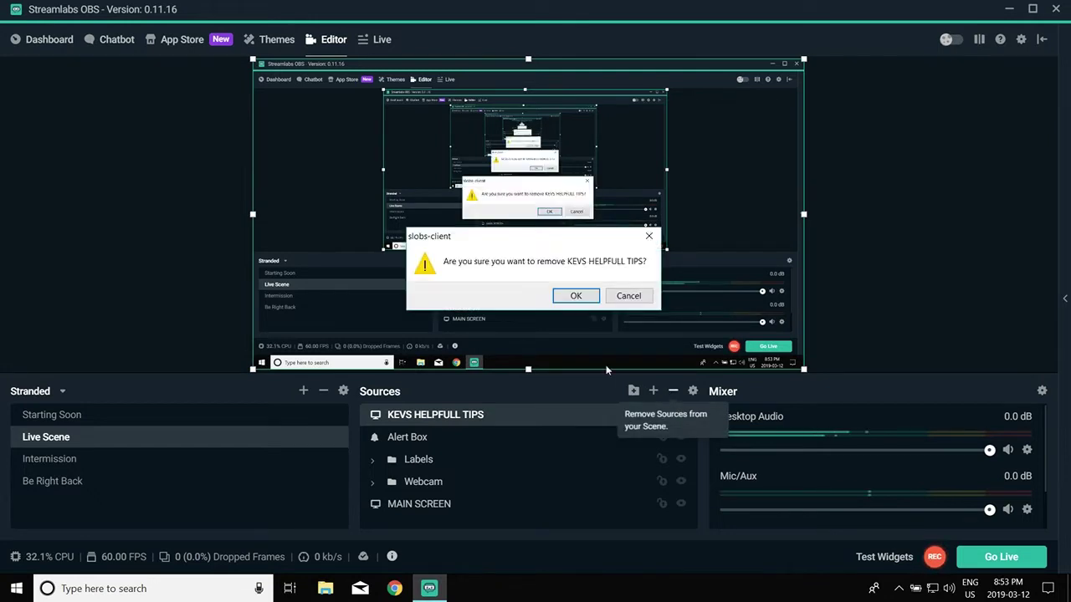
click(577, 297)
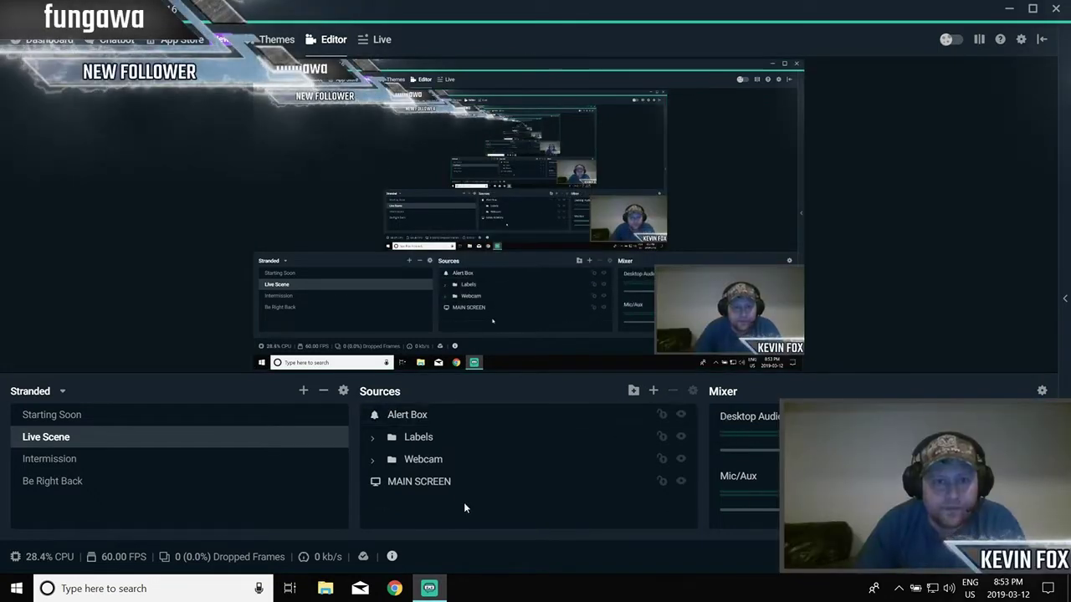
Add a trial Window Capture of the Xbox gaming overlay, then remove it from the Live Scene
click(655, 391)
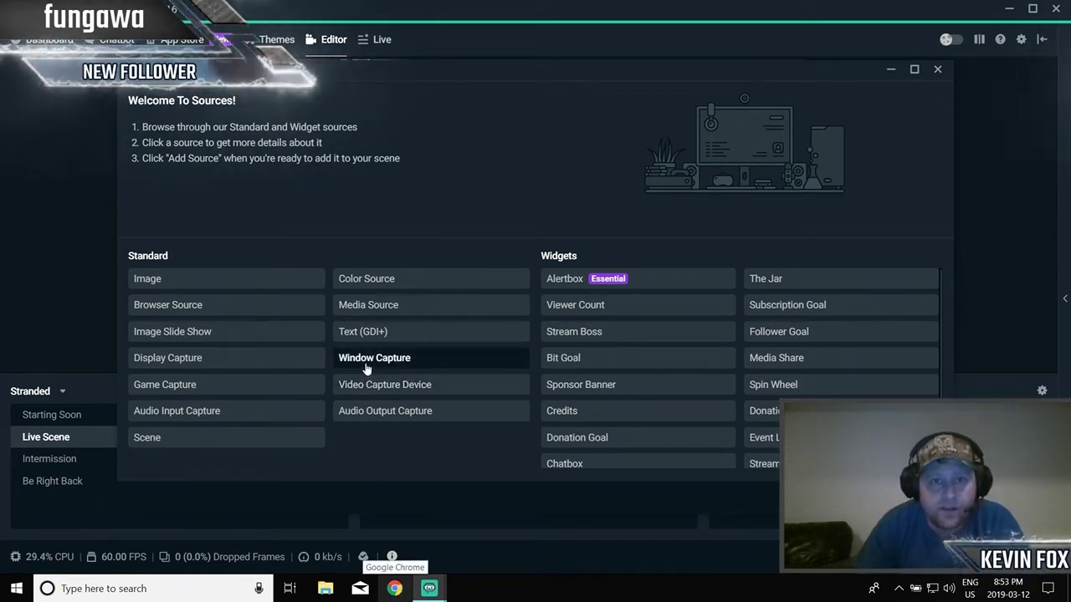
click(391, 366)
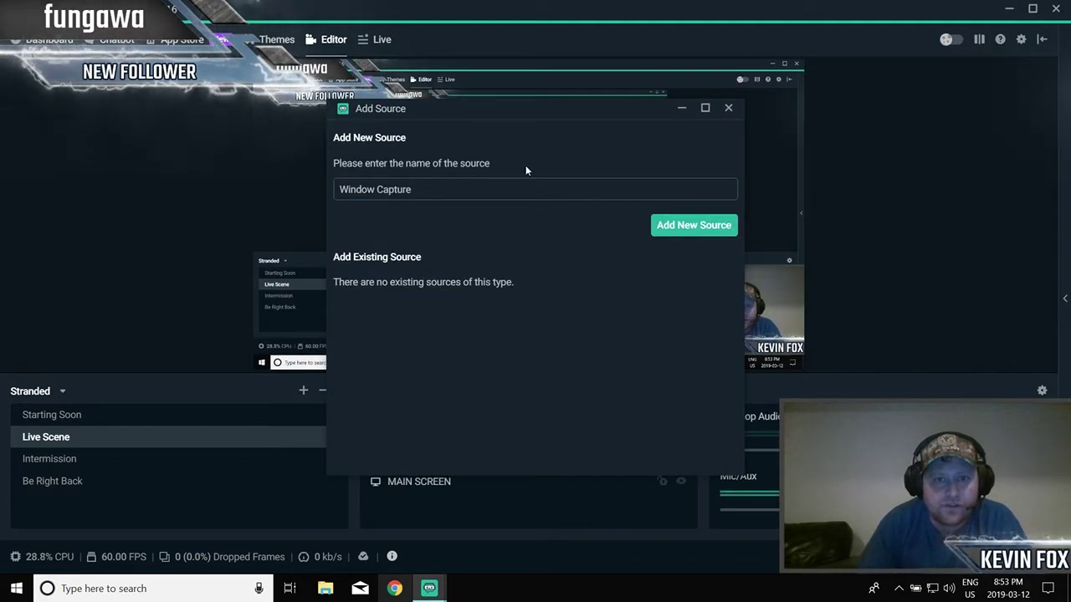
click(696, 226)
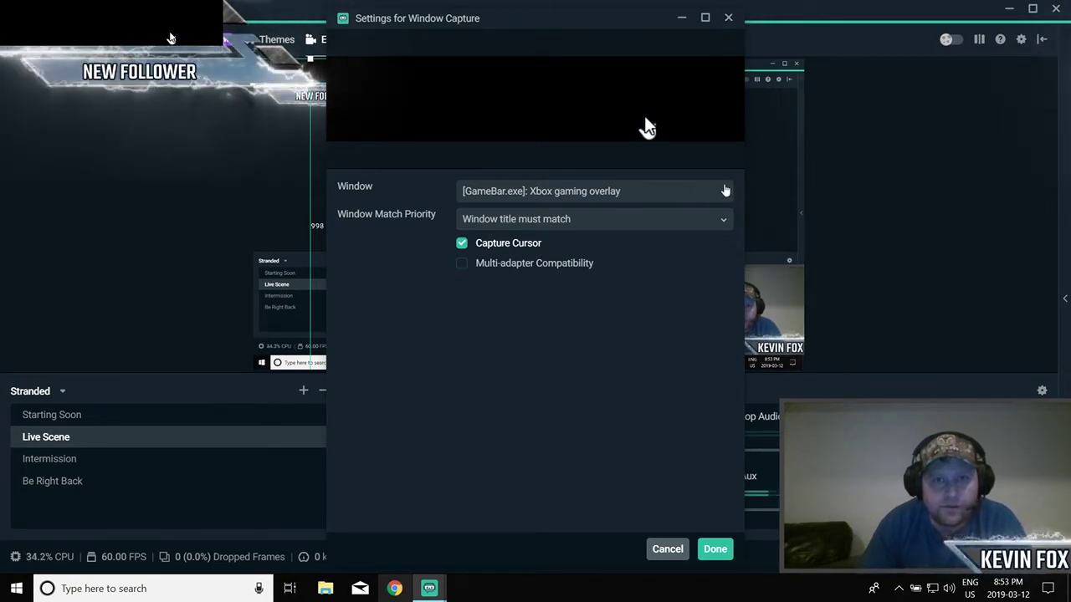
click(724, 193)
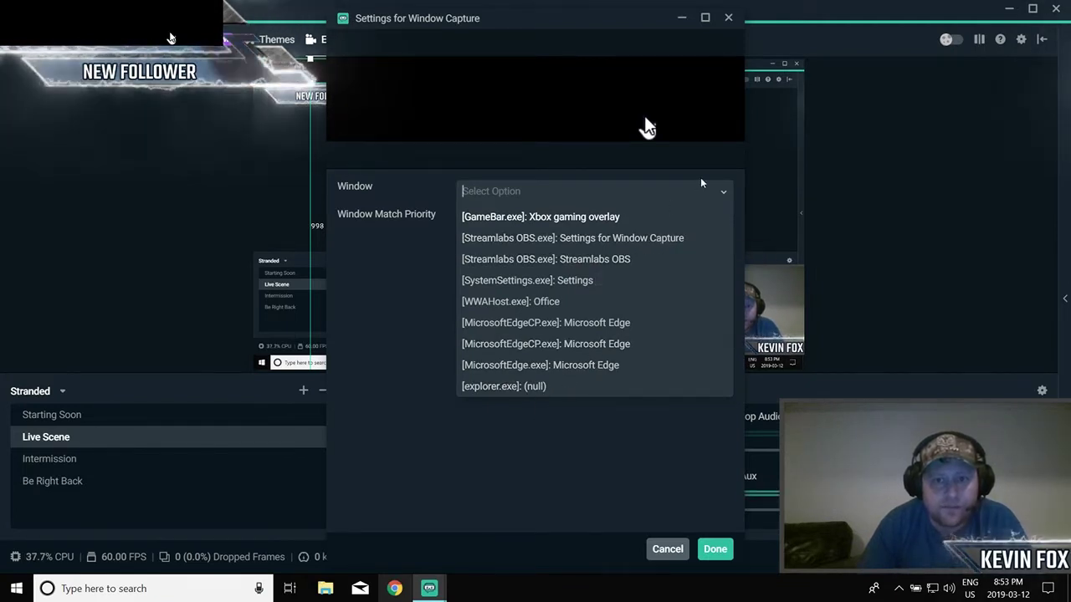
click(724, 193)
click(728, 19)
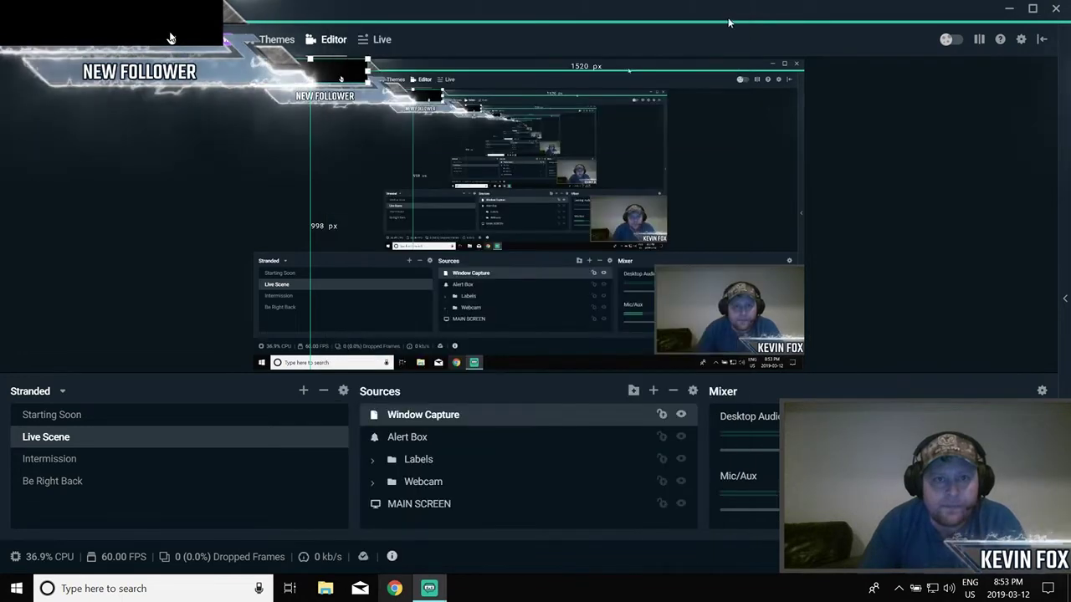
click(672, 390)
click(576, 295)
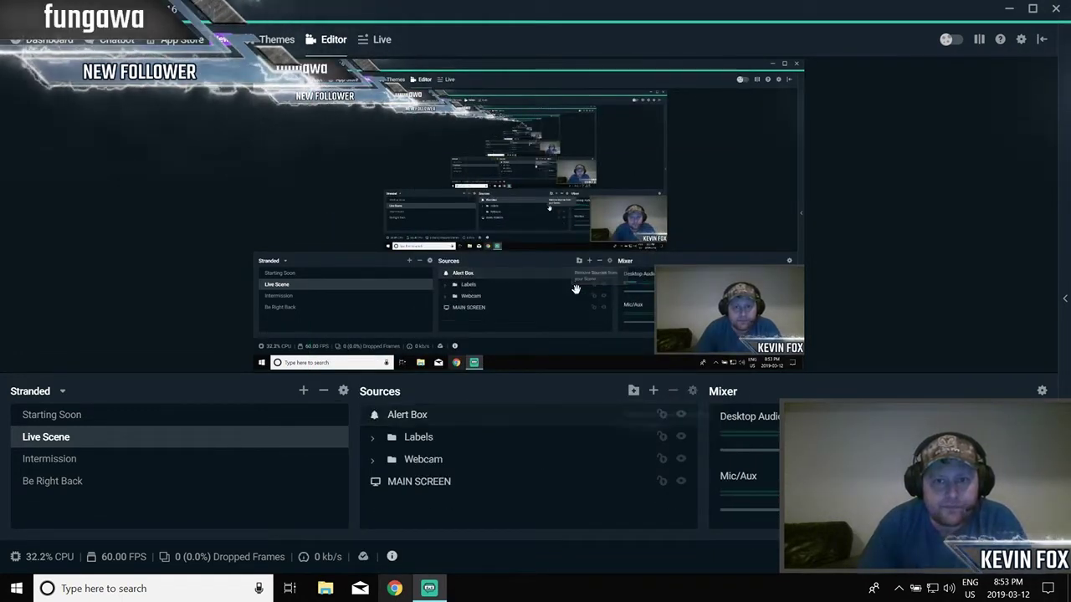
Add a Game Capture source named 'APEX' to the Live Scene
click(653, 391)
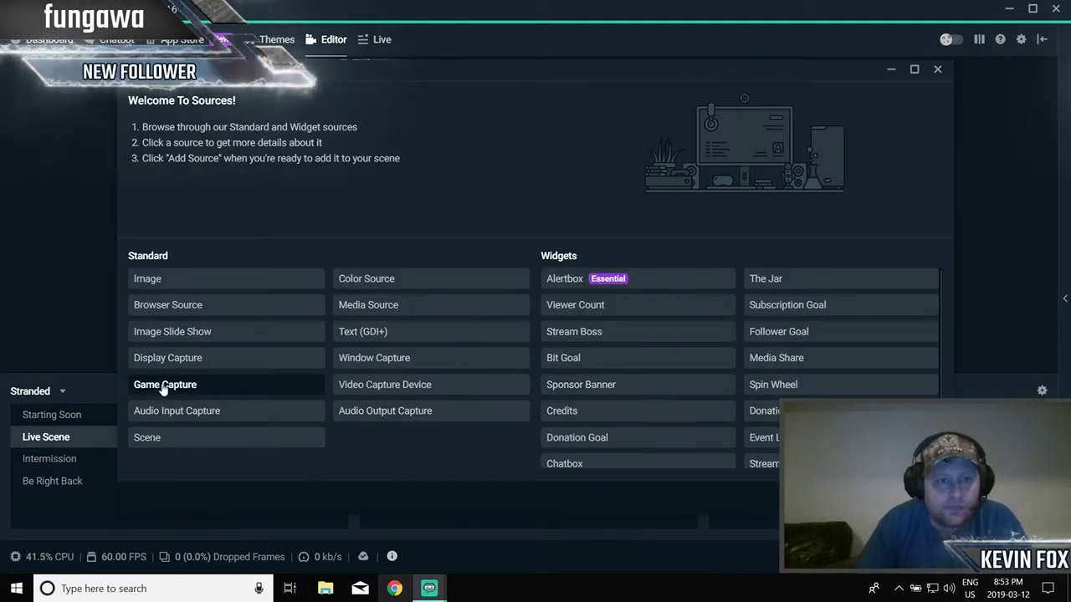
click(151, 390)
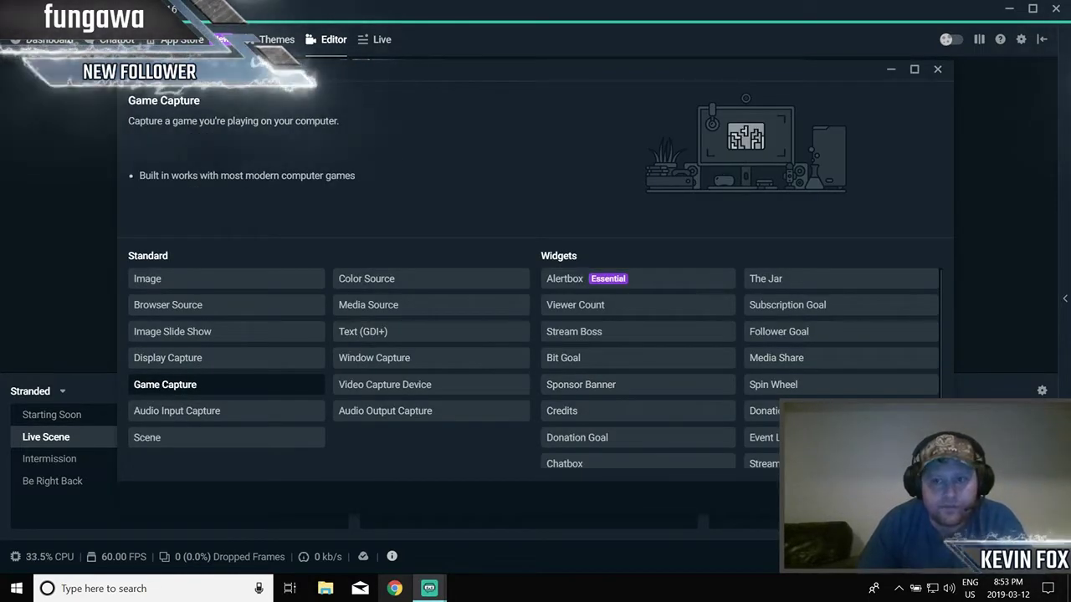
click(908, 506)
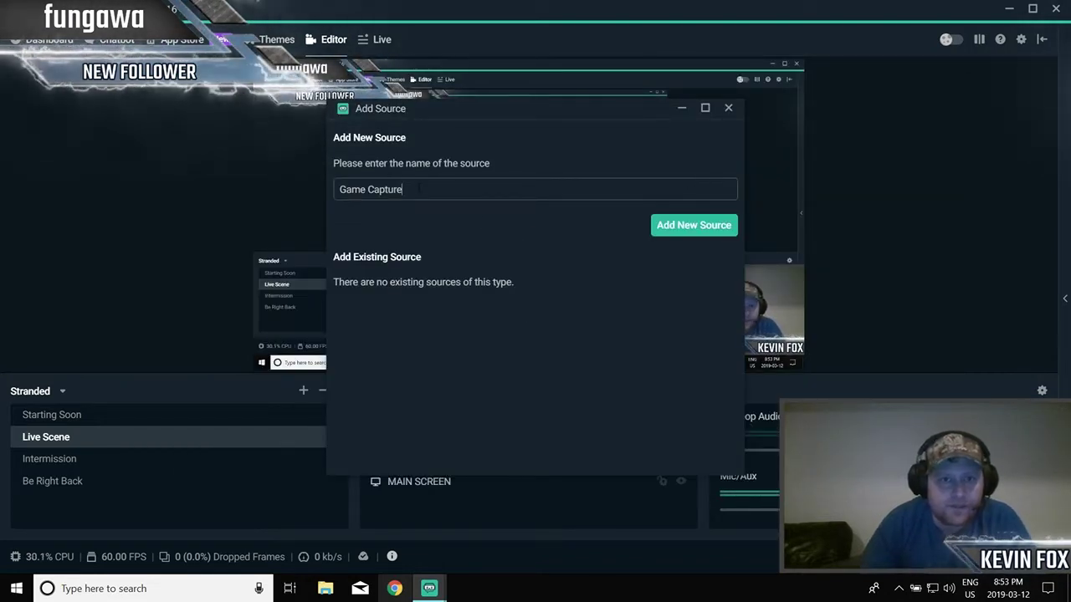
key(ctrl+a)
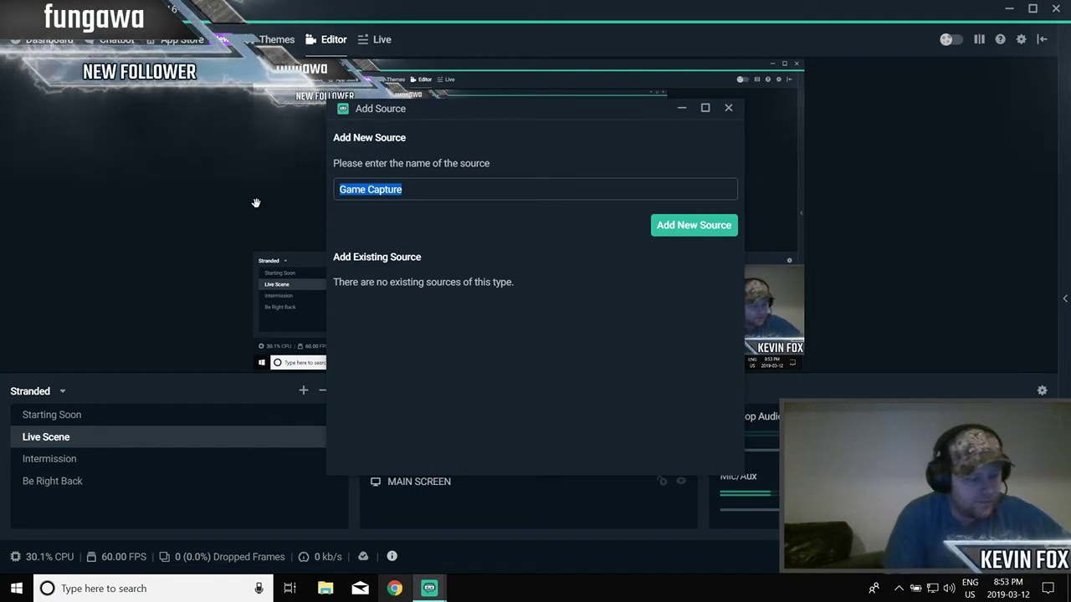
text(APEX)
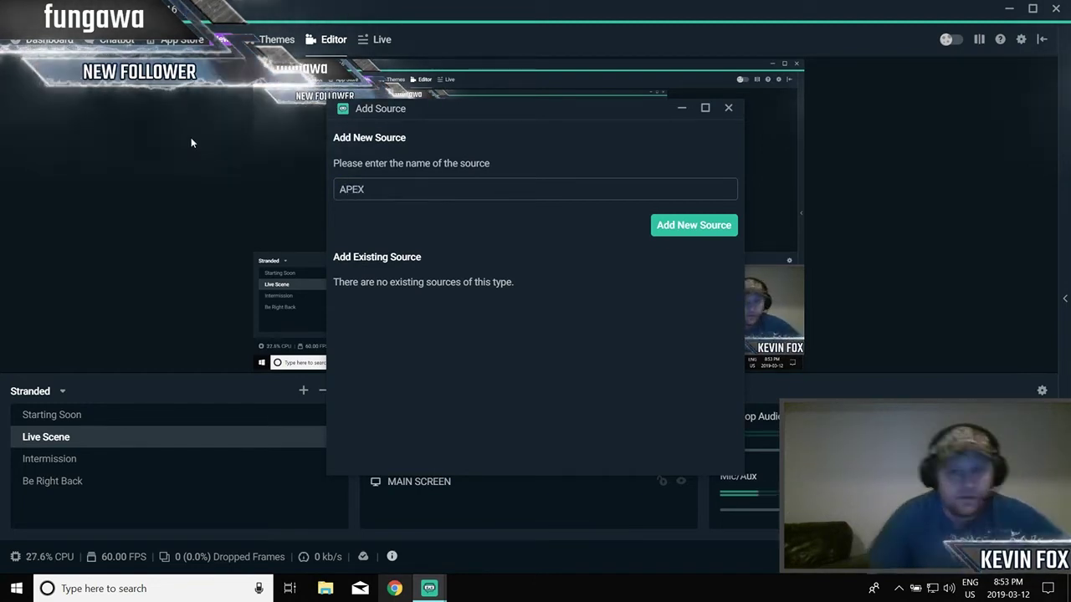
click(657, 225)
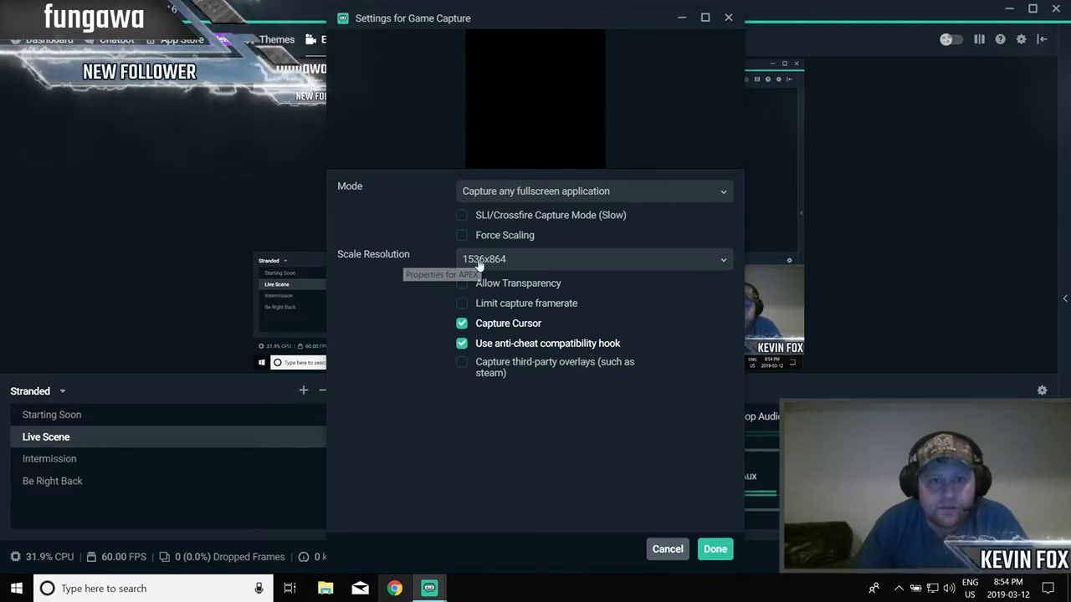
Keep APEX's scale resolution at 1536x864 and switch its mode to Capture specific window
click(723, 263)
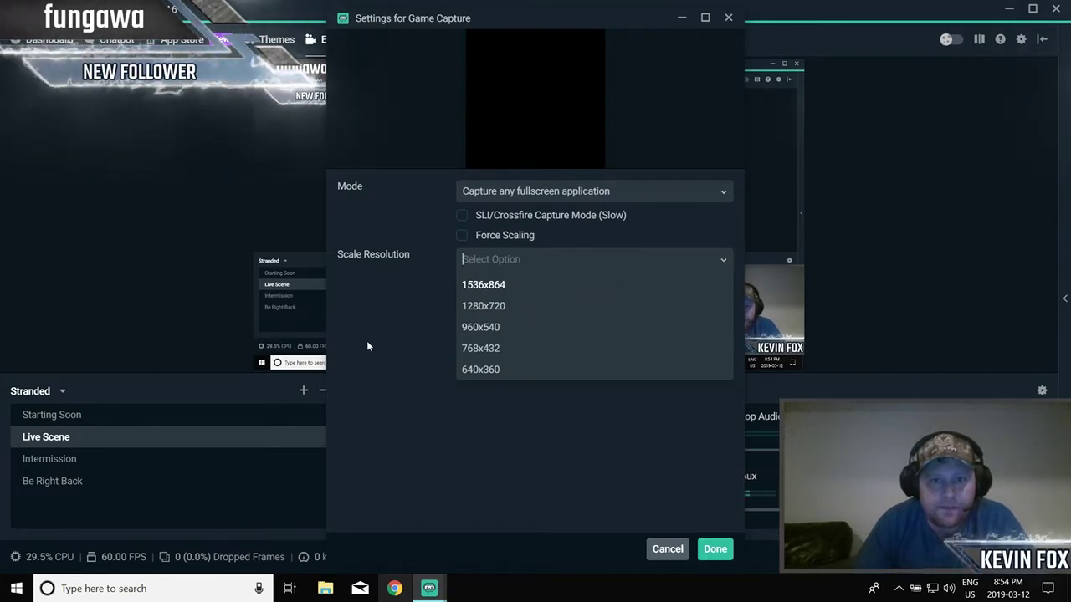
key(Return)
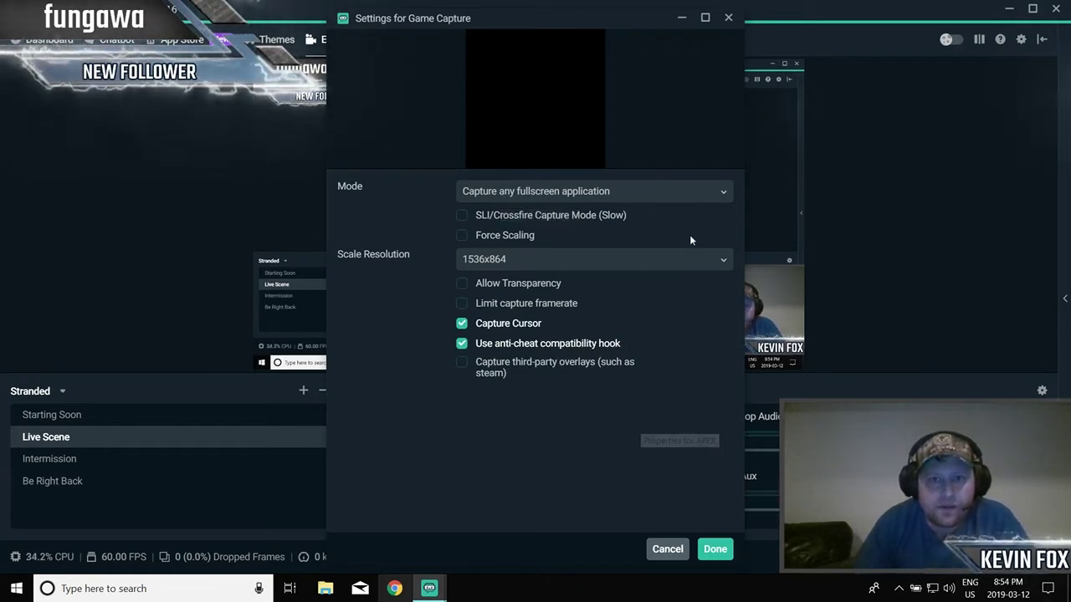
click(718, 196)
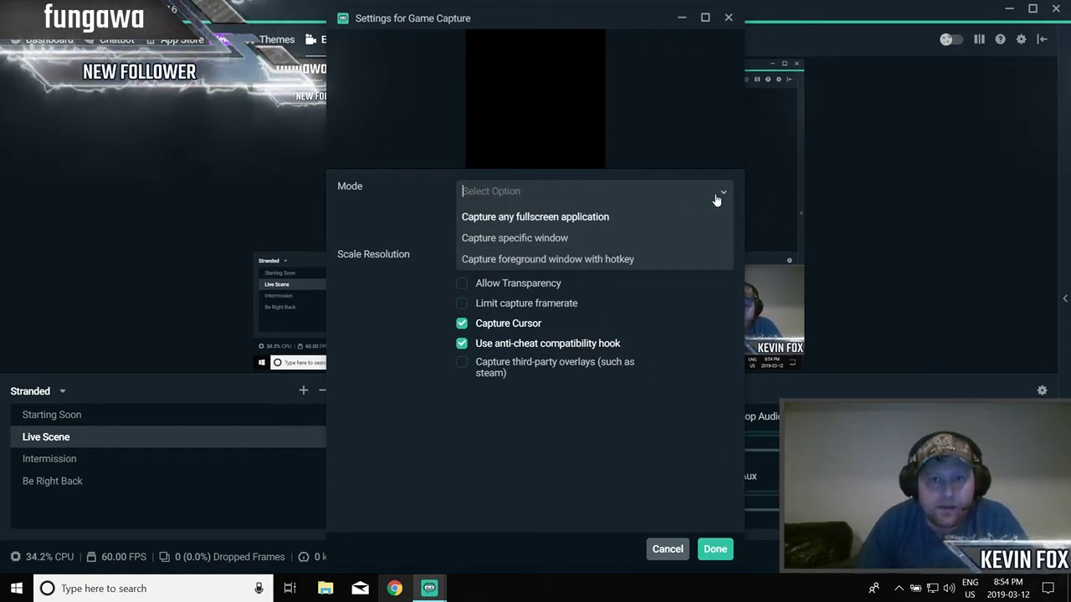
click(500, 240)
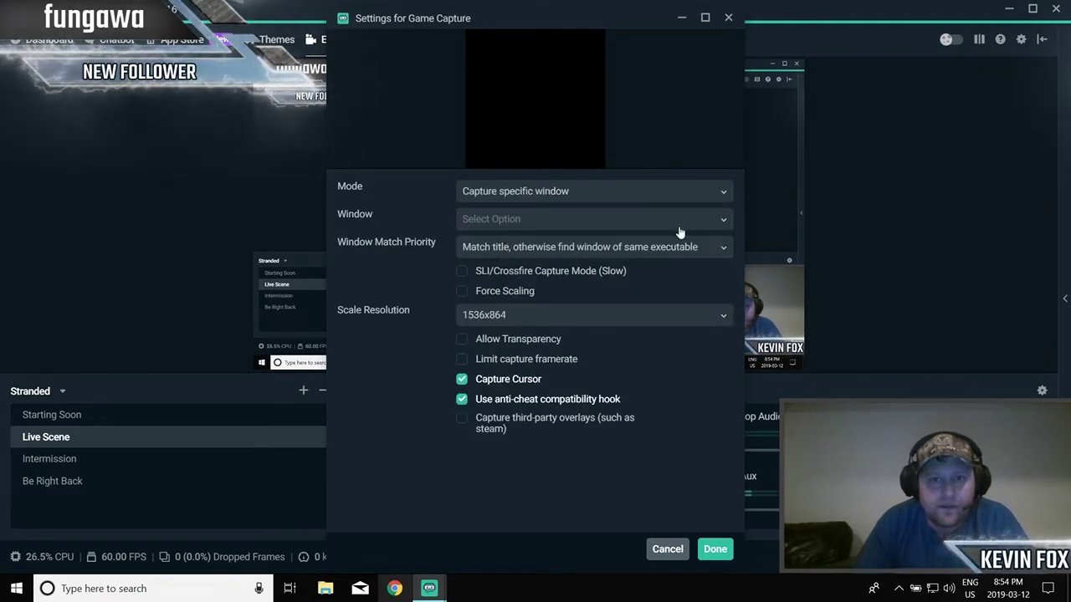
click(722, 221)
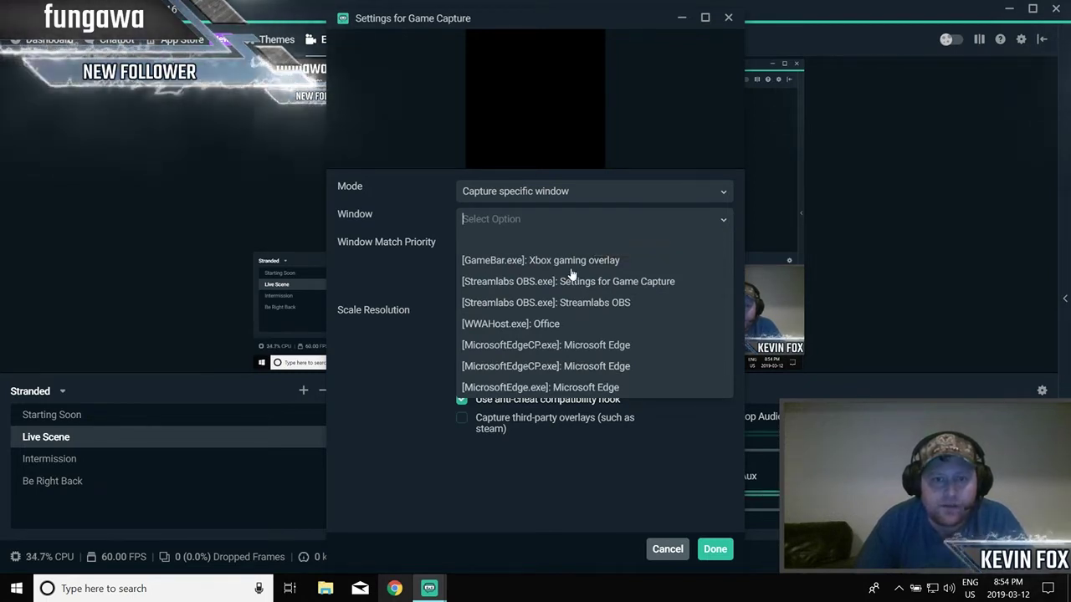
Minimize Streamlabs OBS to launch Apex Legends, then restore the Game Capture settings and the editor
click(682, 17)
click(1009, 8)
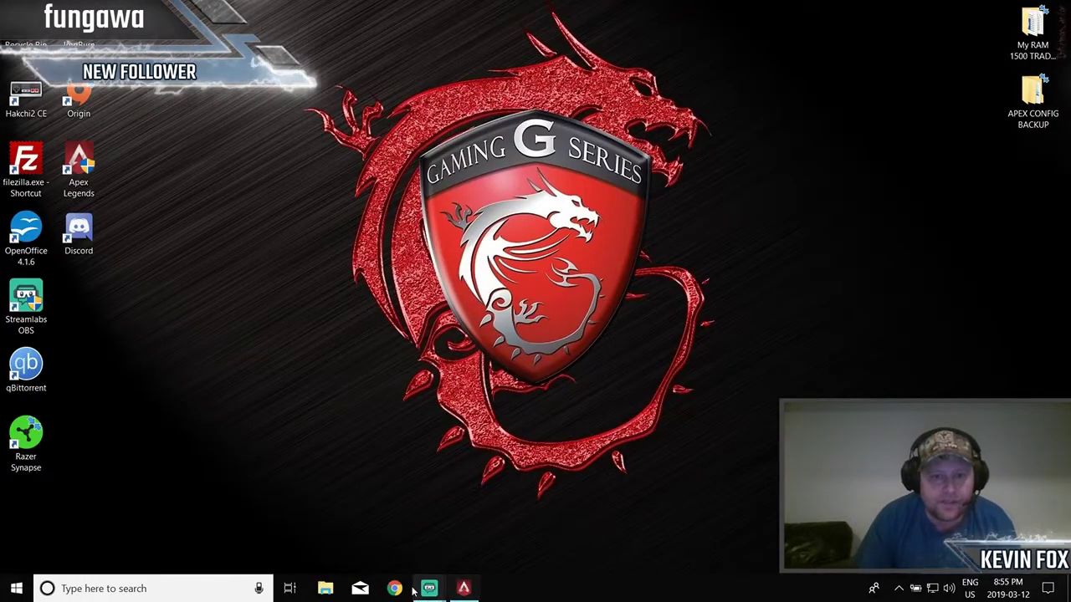
mouse_move(429, 590)
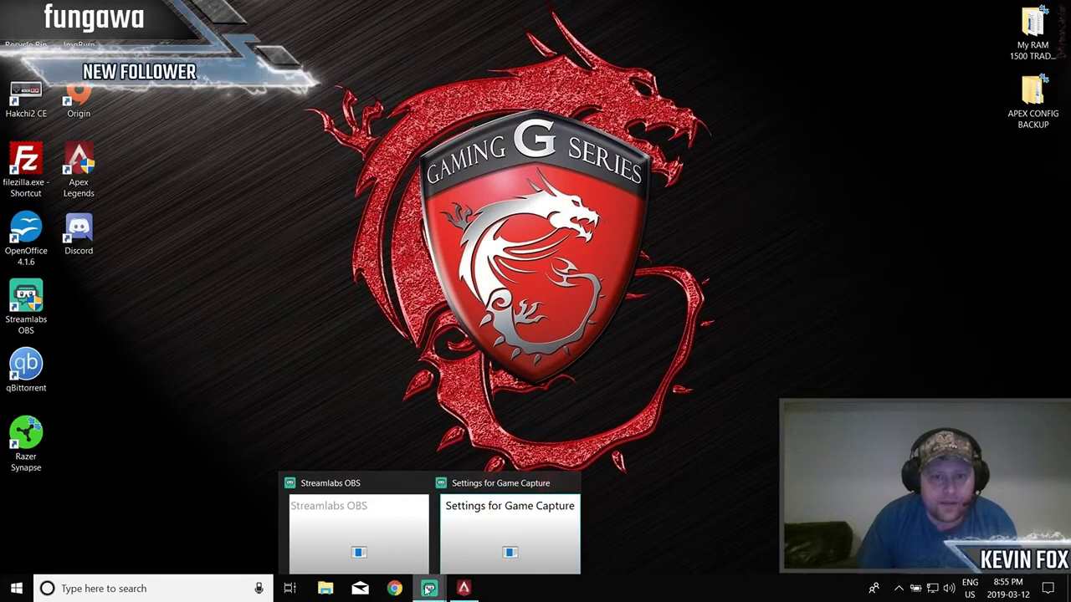
mouse_move(404, 539)
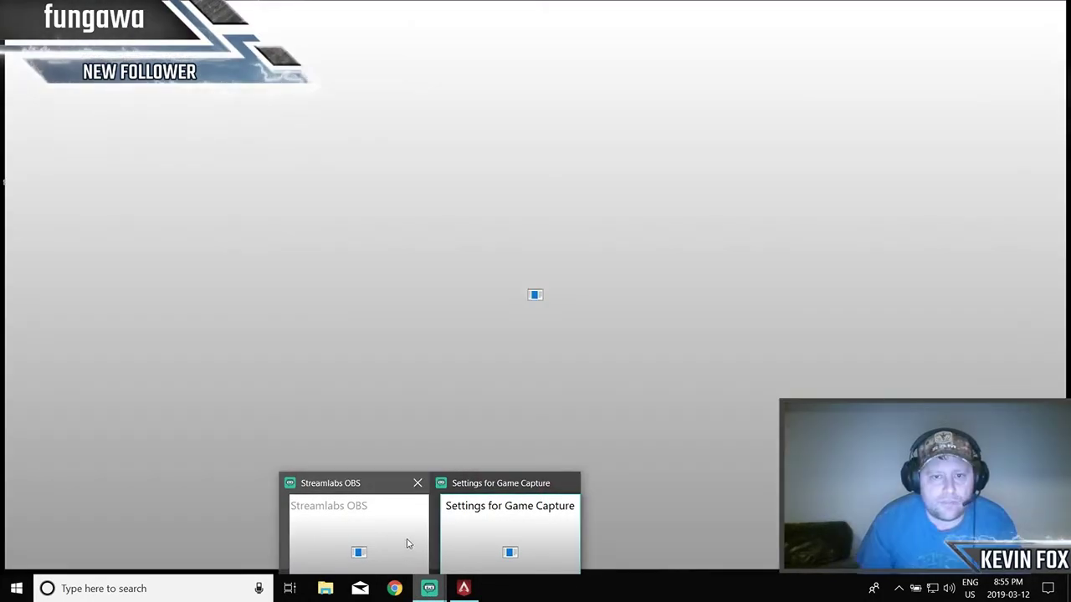
mouse_move(446, 533)
click(542, 500)
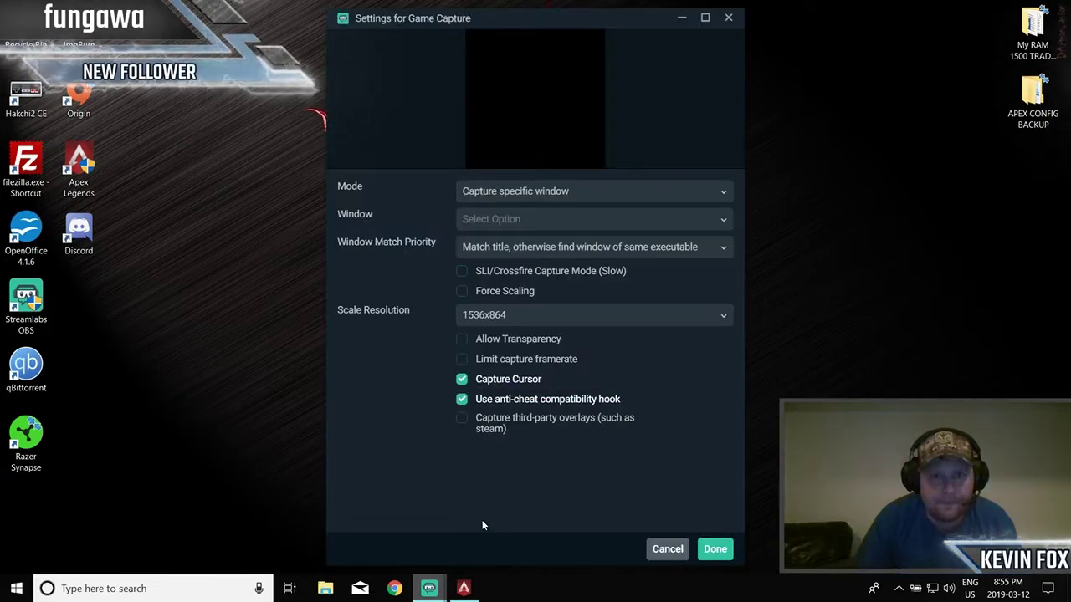
mouse_move(429, 588)
click(413, 544)
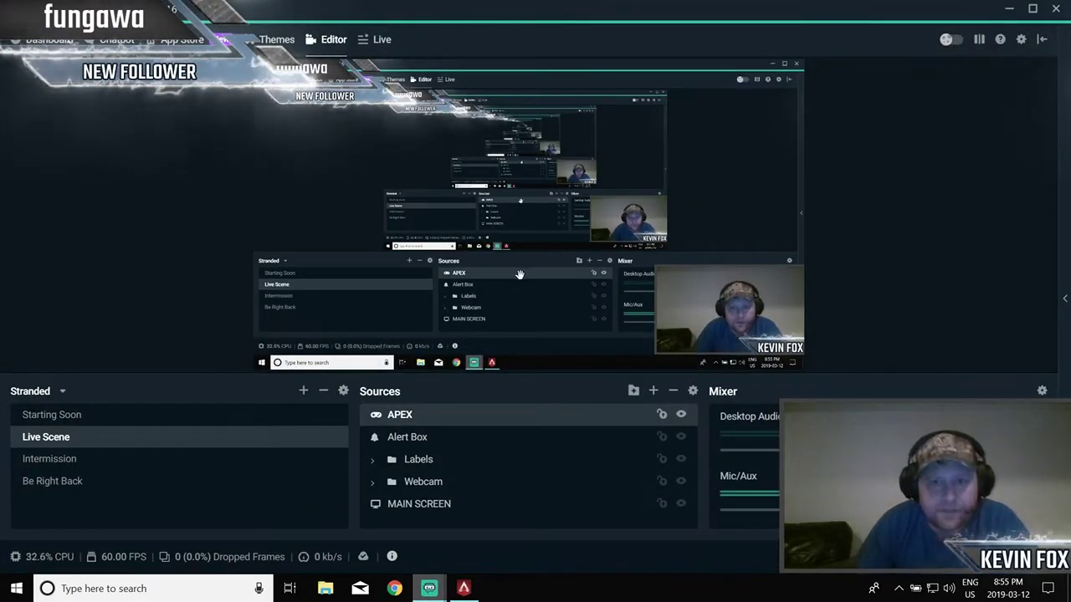
Point the APEX source's Window setting at [r5apex.exe]: Apex Legends
mouse_move(429, 588)
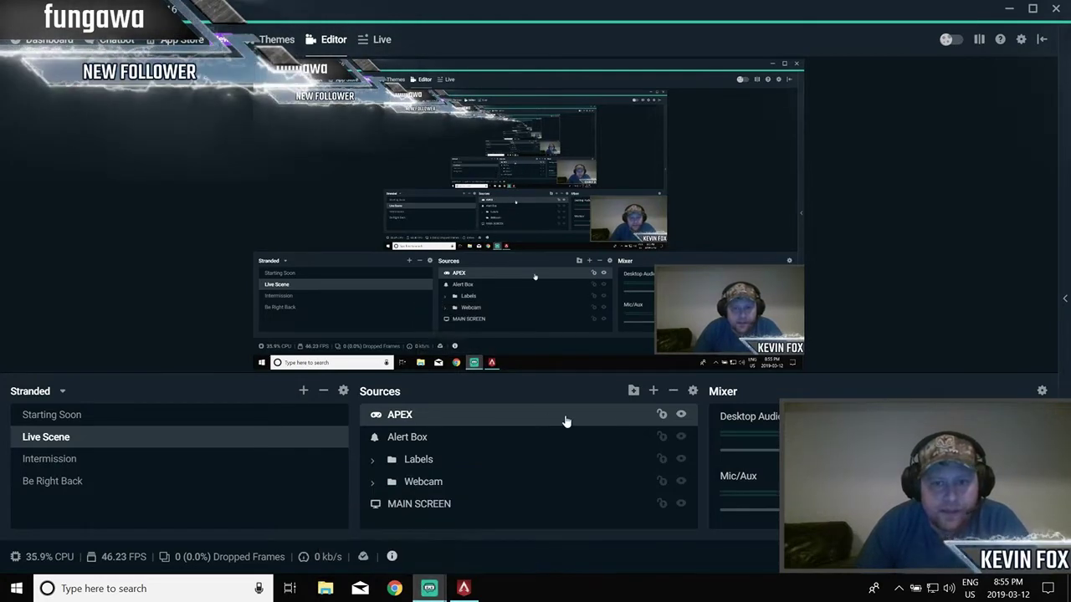
click(693, 392)
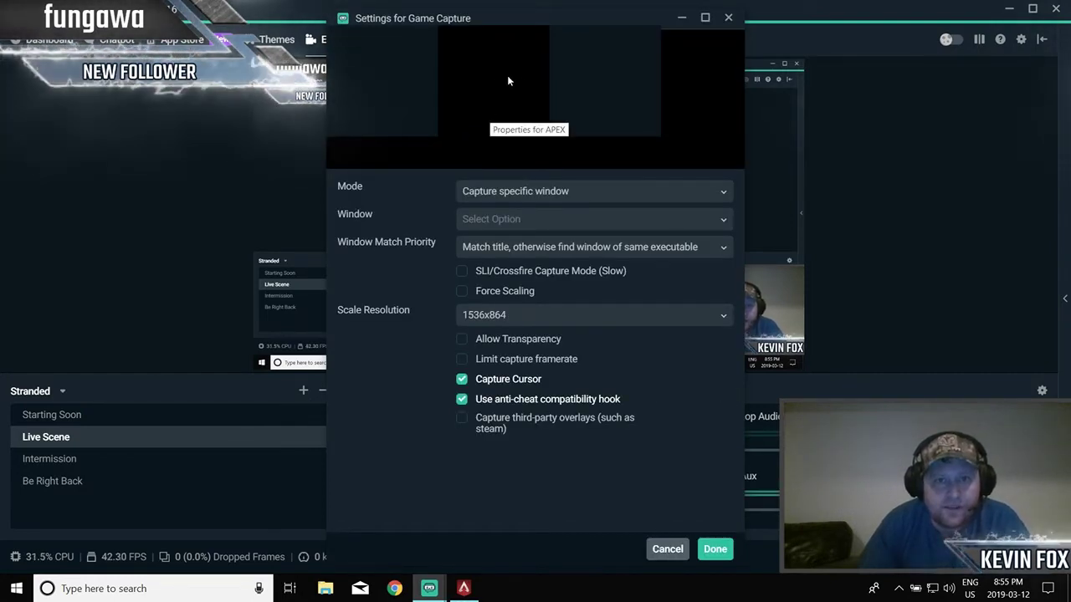
click(724, 221)
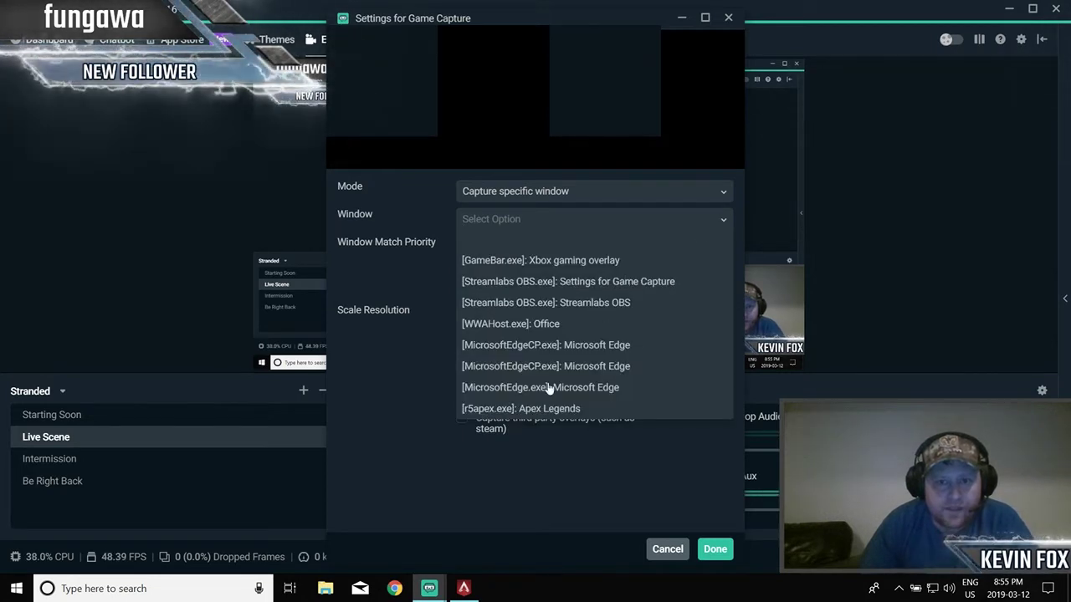
click(544, 409)
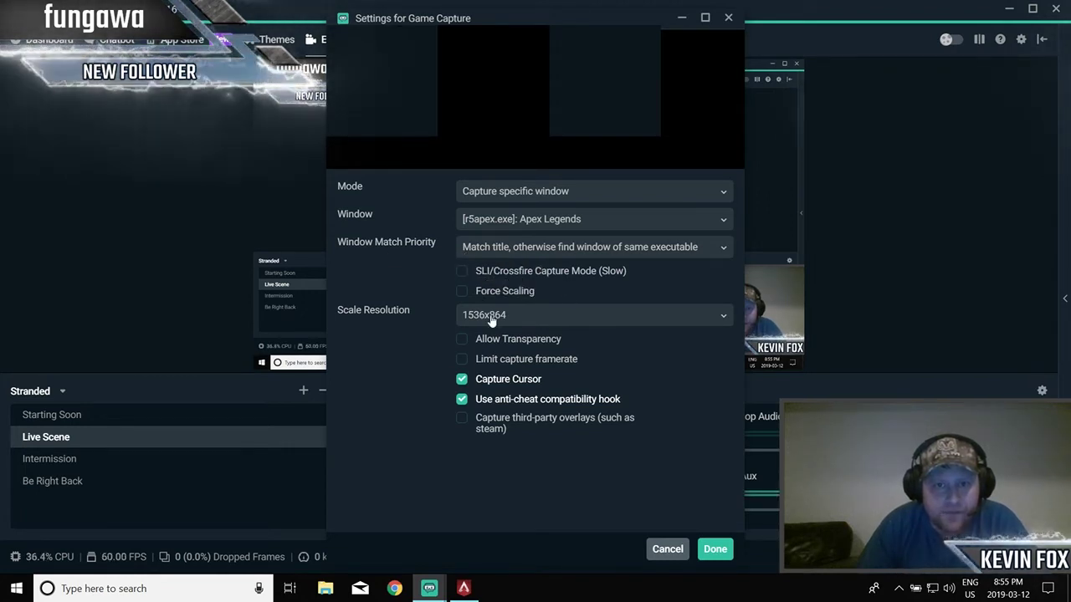
Enable Force Scaling for the APEX capture, leaving SLI/Crossfire mode off
click(462, 273)
click(462, 291)
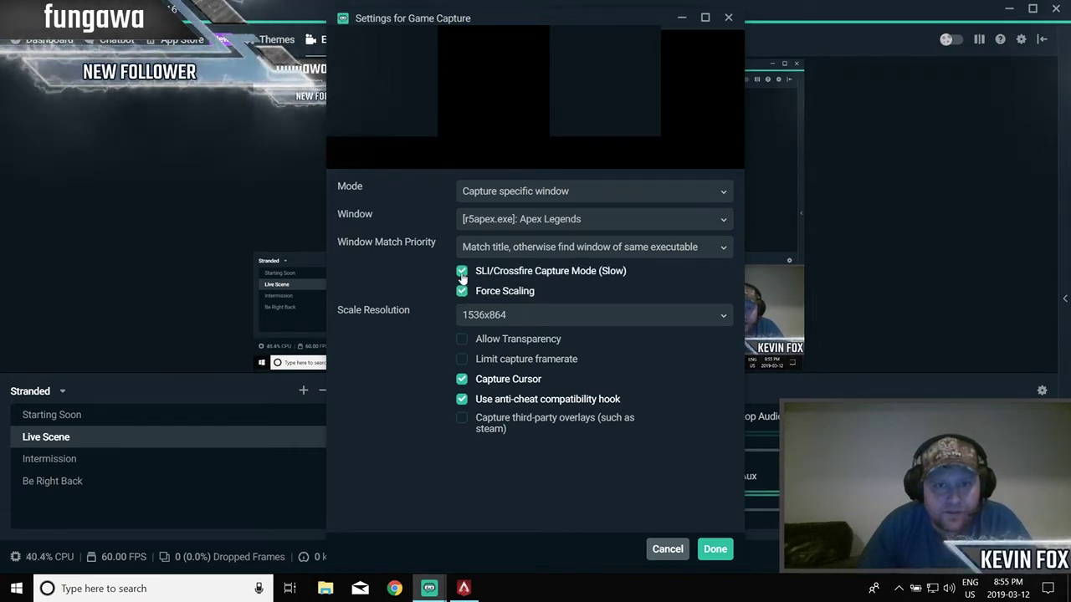
click(462, 273)
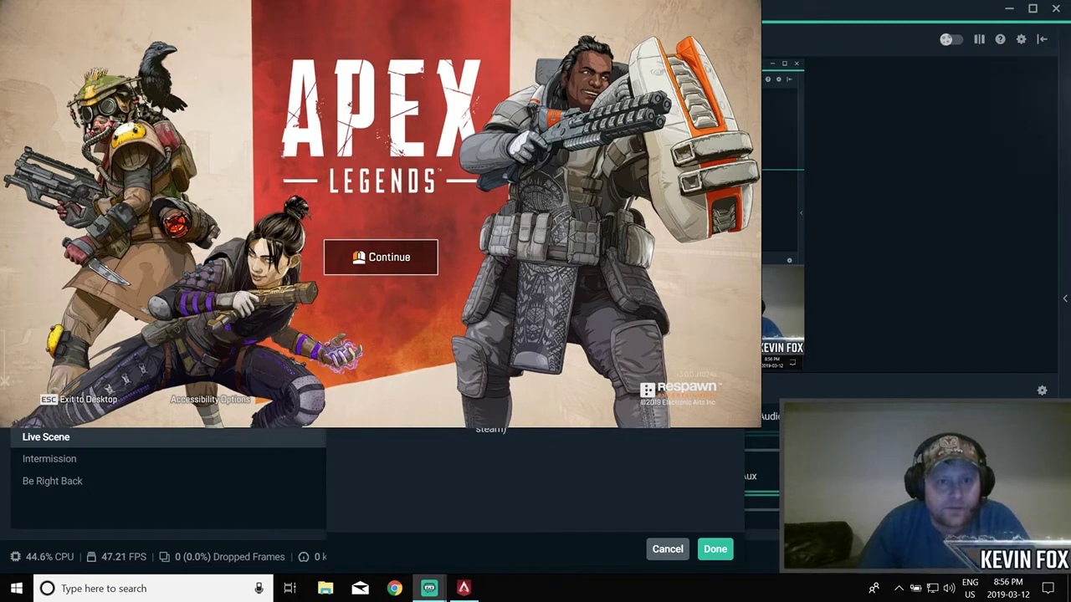
Apply the APEX Game Capture settings and switch from the game back to the editor
key(Return)
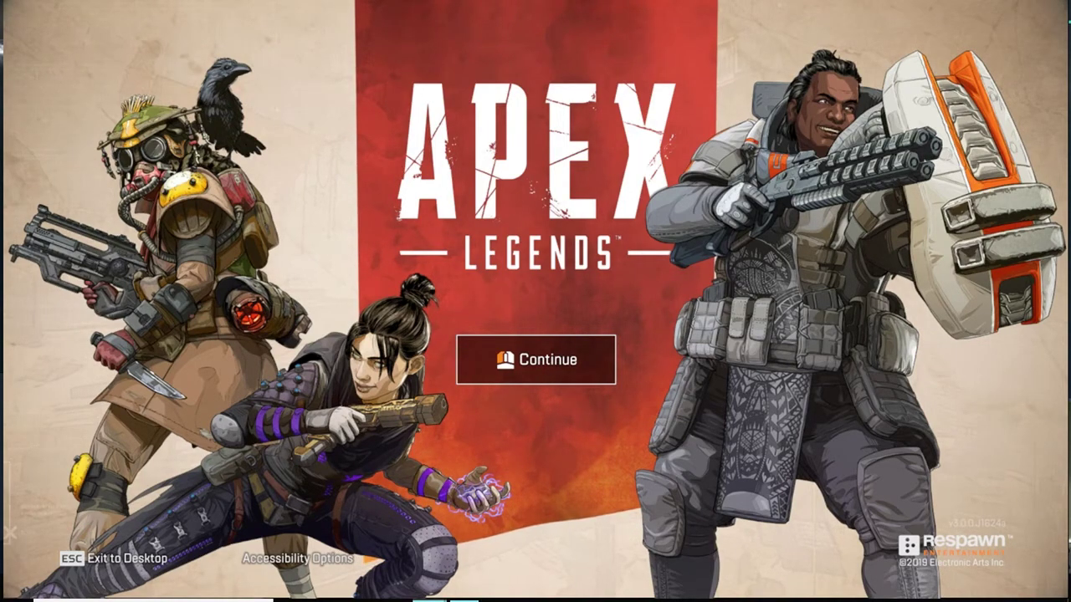
key(alt+Tab)
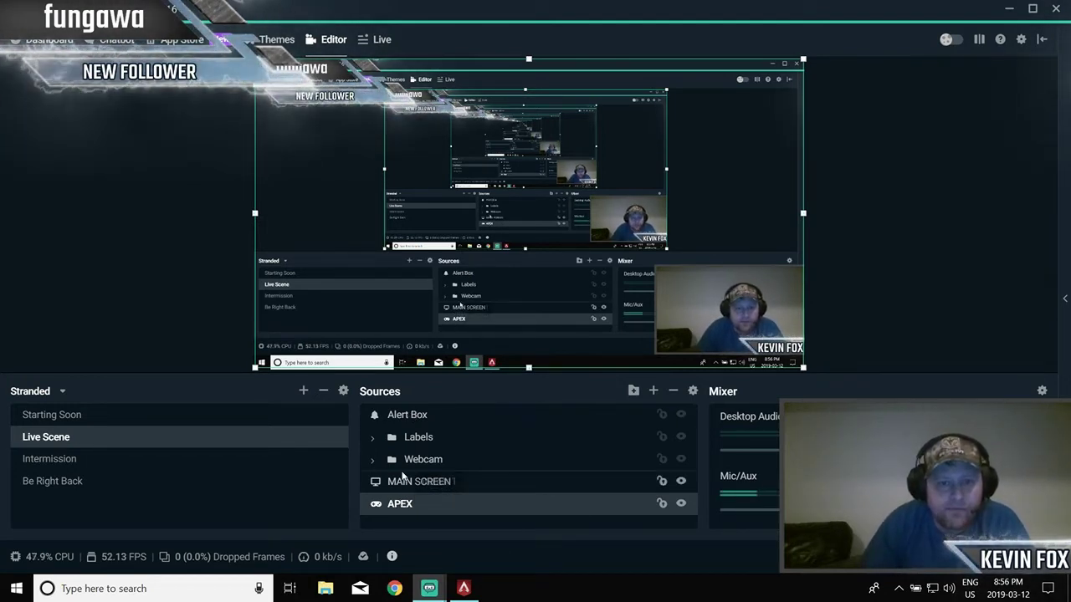
key(alt+Tab)
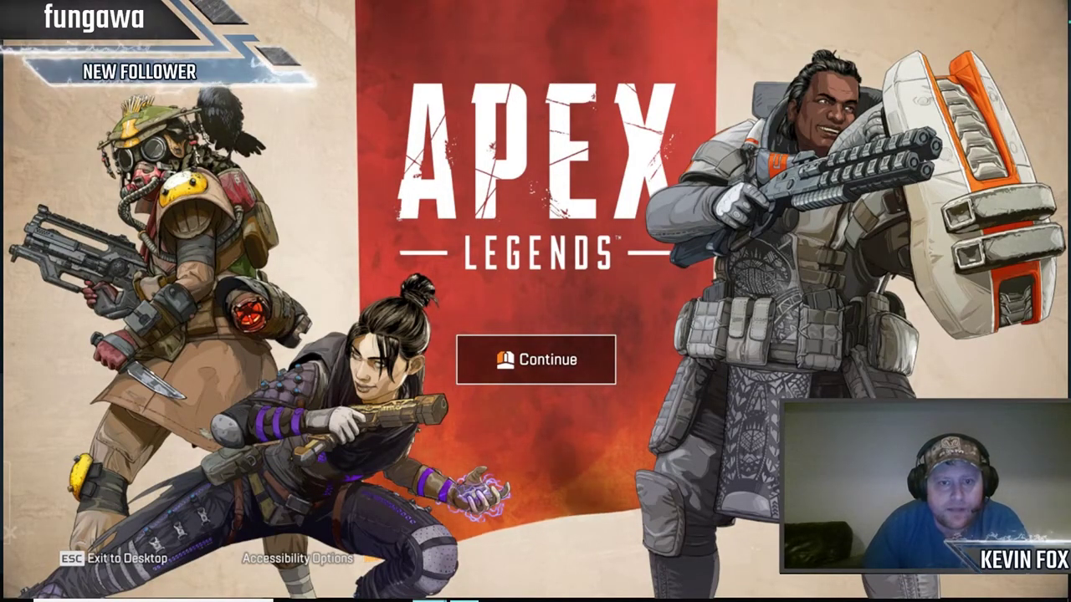
key(alt+Tab)
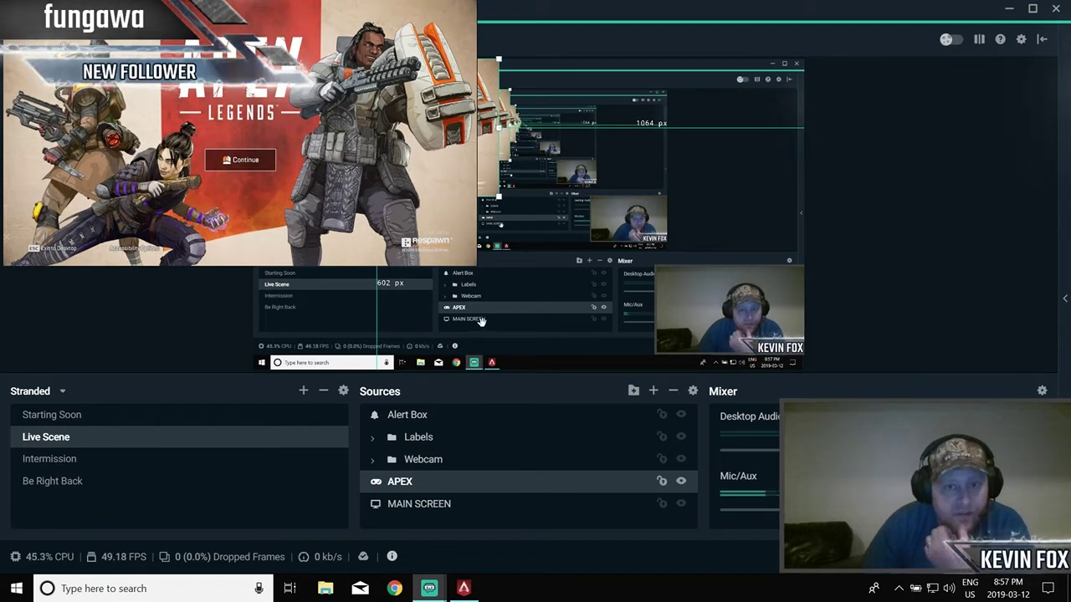
Drag the Webcam source above all other Live Scene sources, then select APEX
click(420, 461)
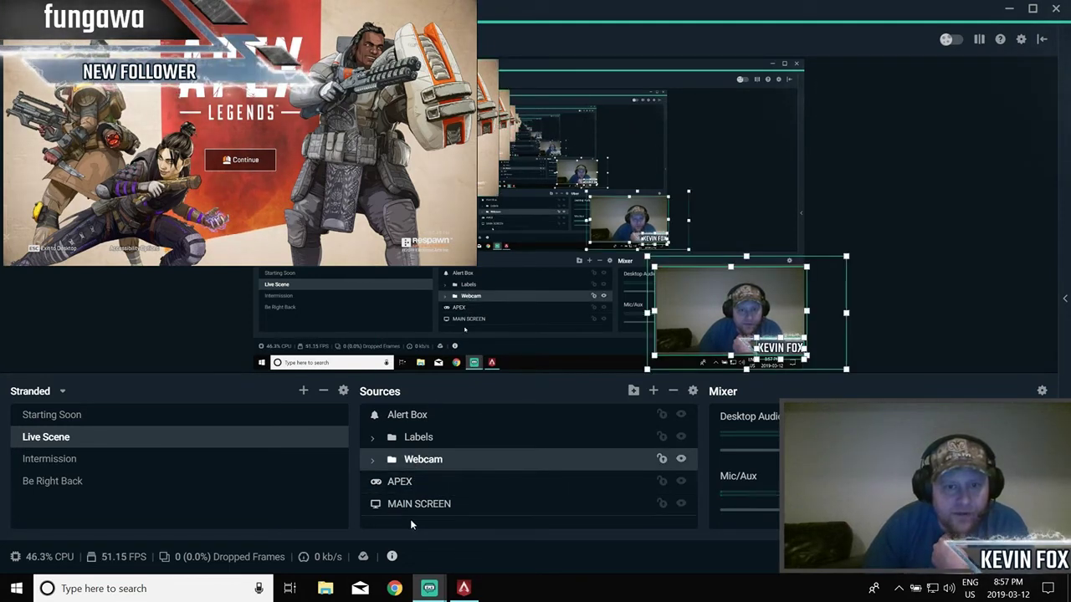
drag(411, 520, 411, 519)
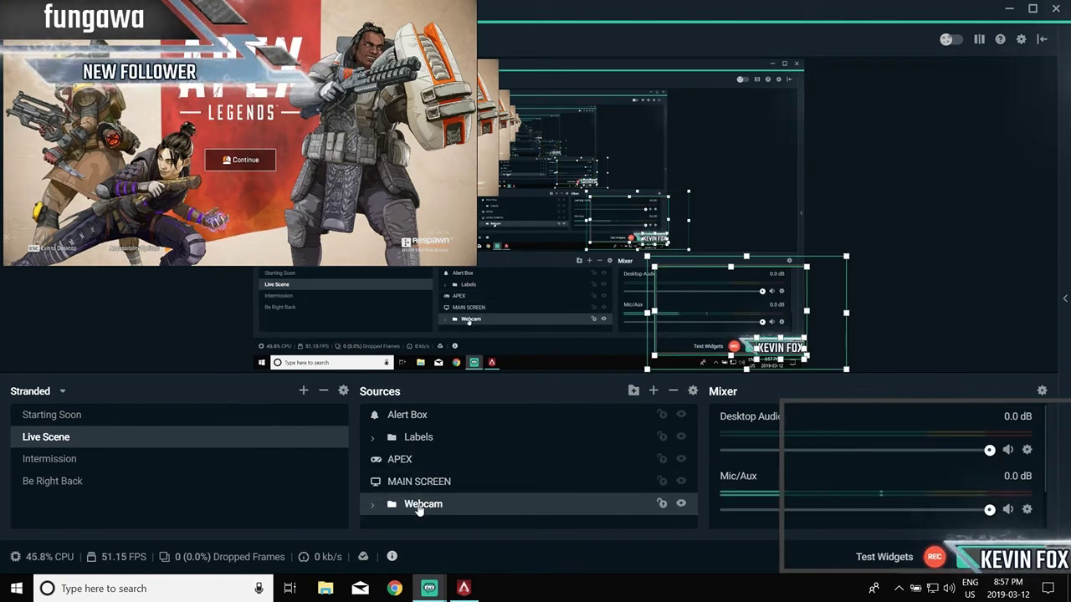
drag(434, 453, 428, 394)
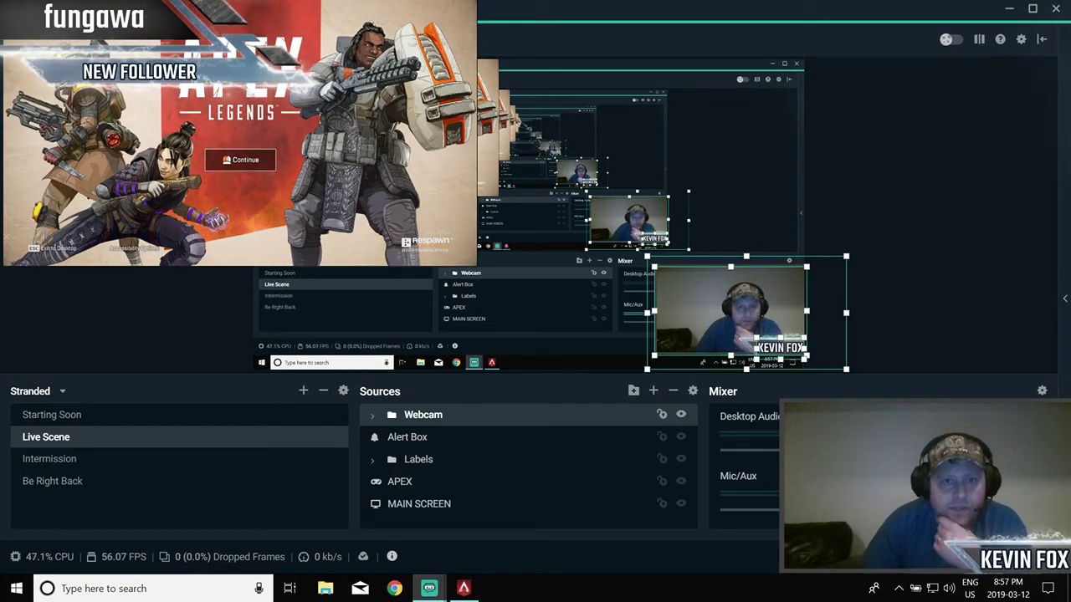
click(401, 482)
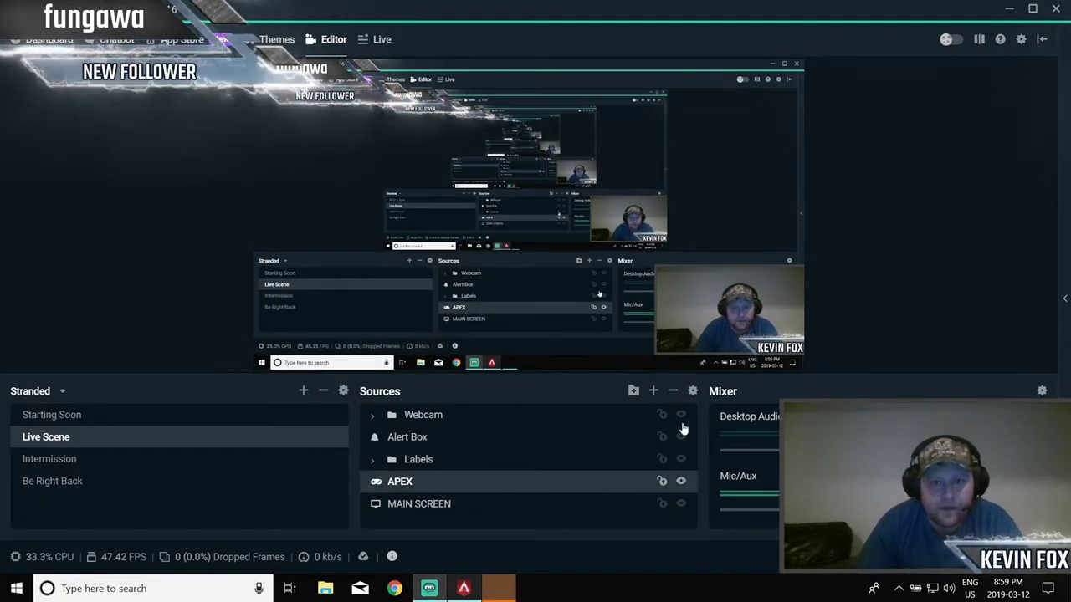
Delete the APEX source from Live Scene, confirming with OK, and close the Tips window
click(674, 392)
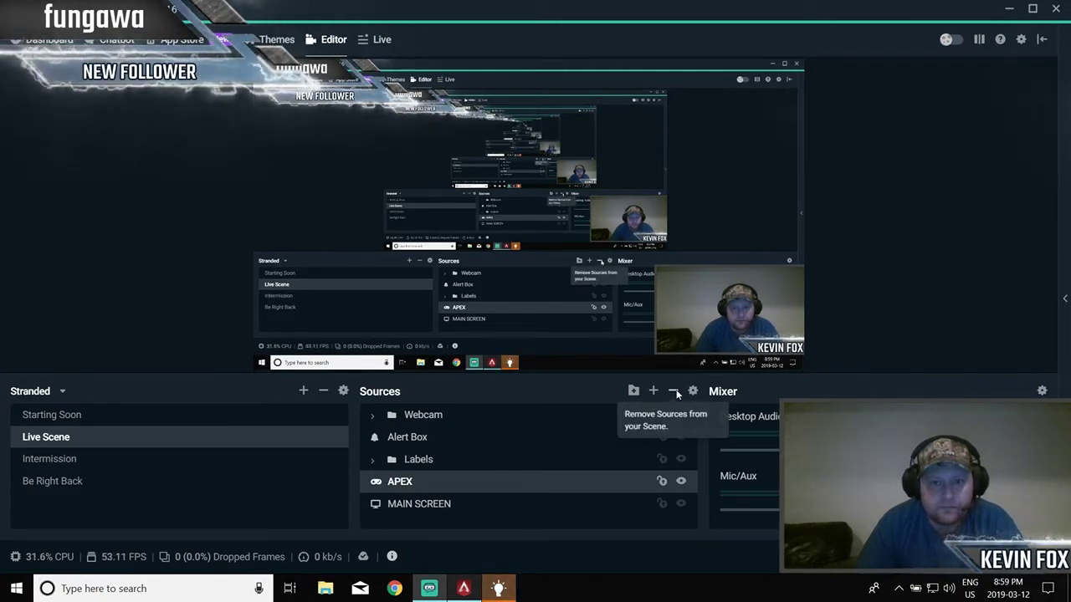
click(565, 298)
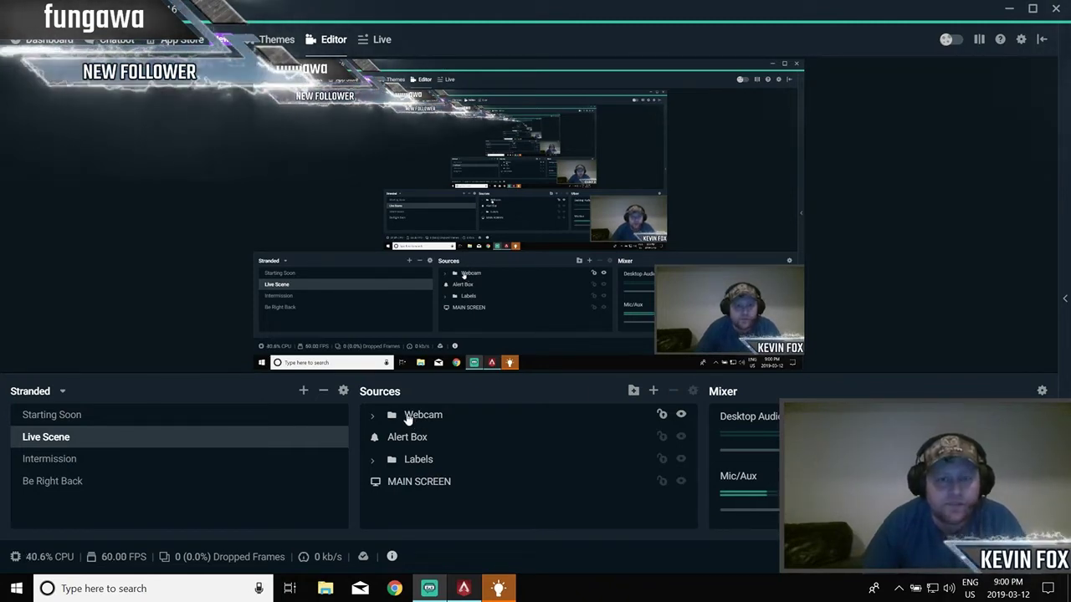
click(497, 588)
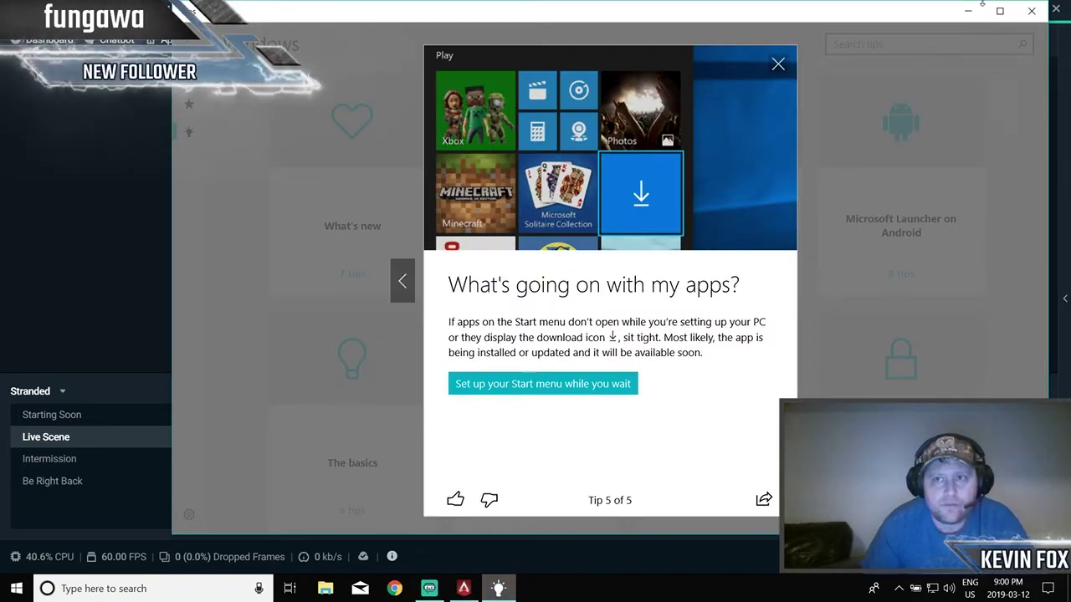
click(1031, 11)
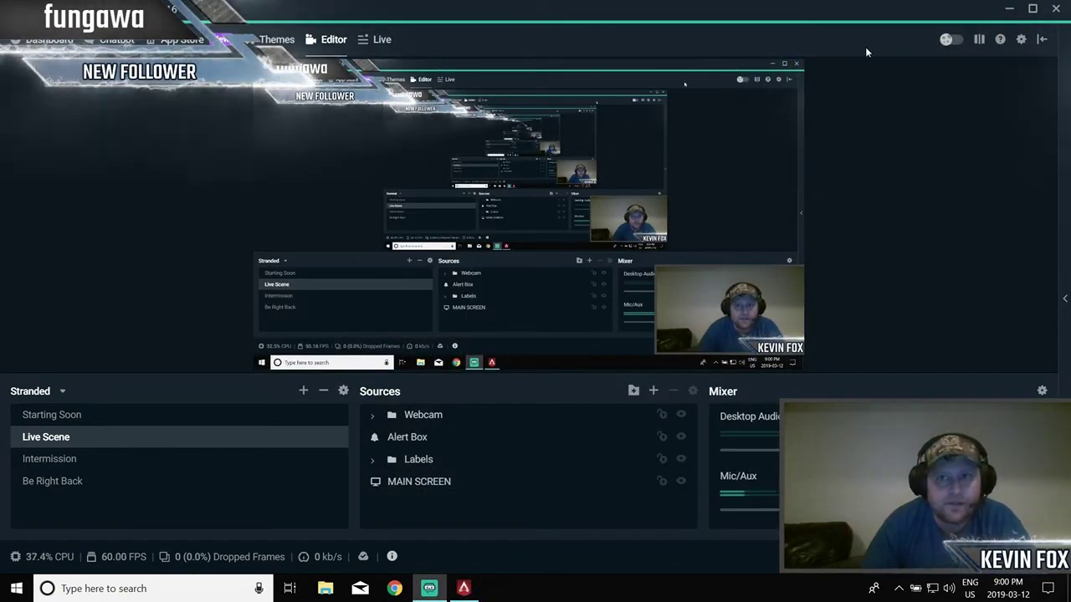
Open Settings, scroll the General page, and view the Stream page with Twitch and Auto server
click(1020, 42)
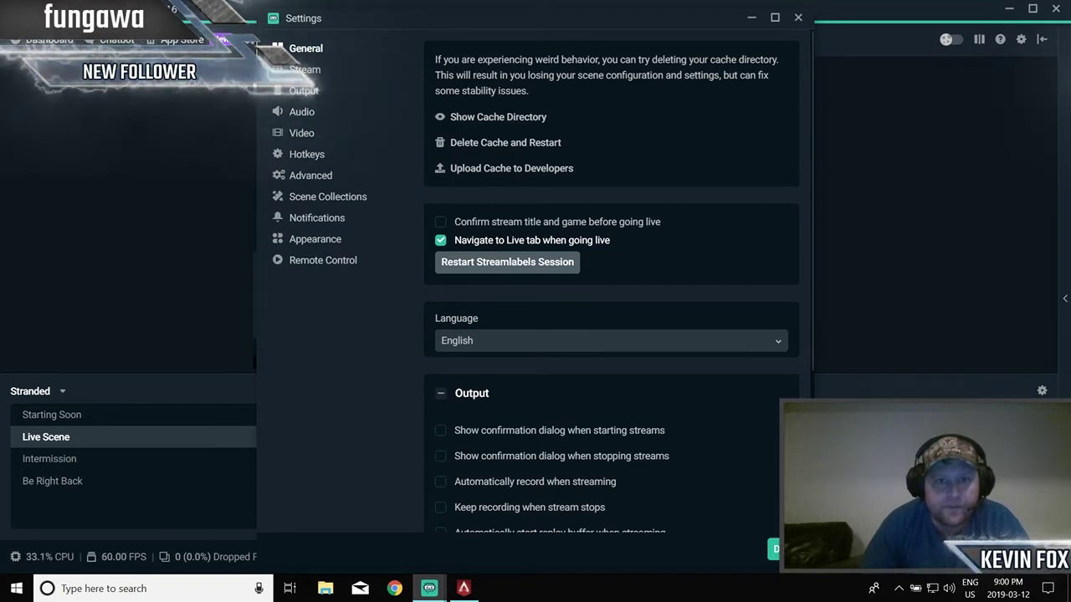
scroll(469, 100, down, 5)
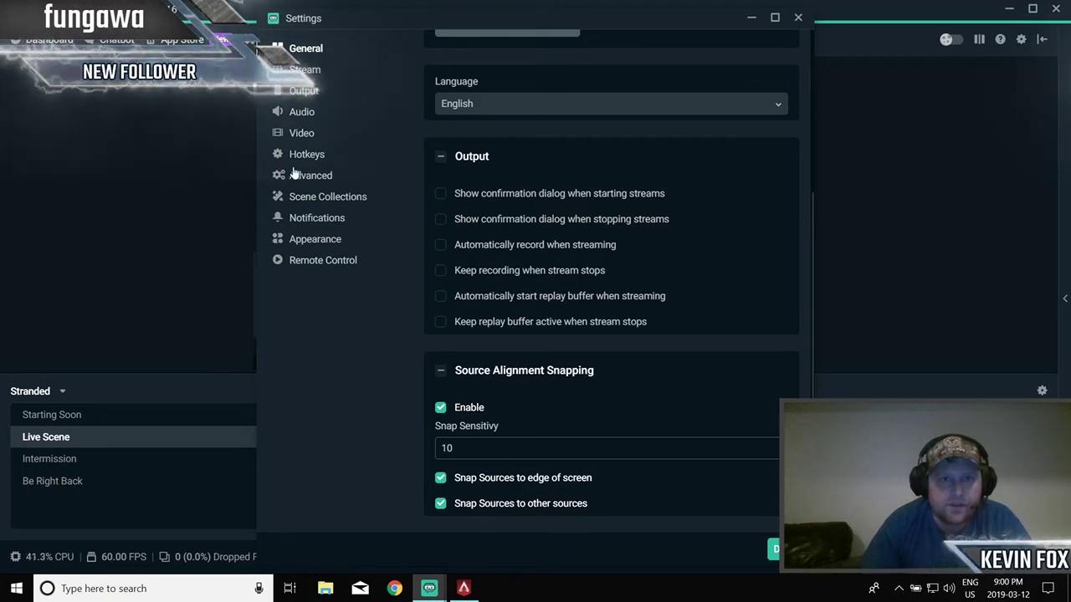
click(305, 69)
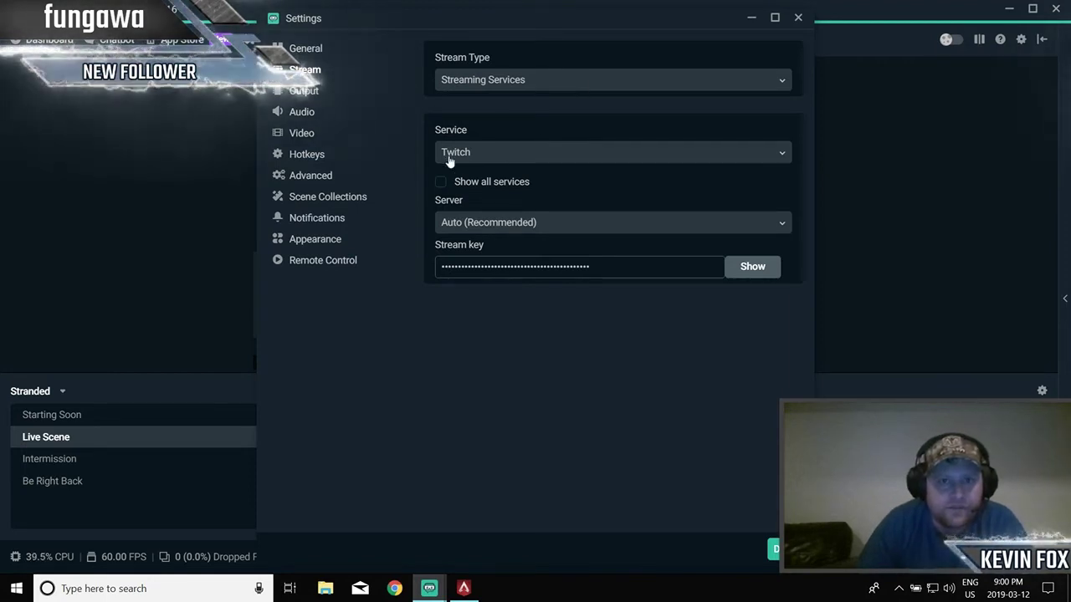
Review the Output page: NVENC streaming at CBR 3500, mp4 recordings to D:\STREAM RECORDINGS
click(305, 93)
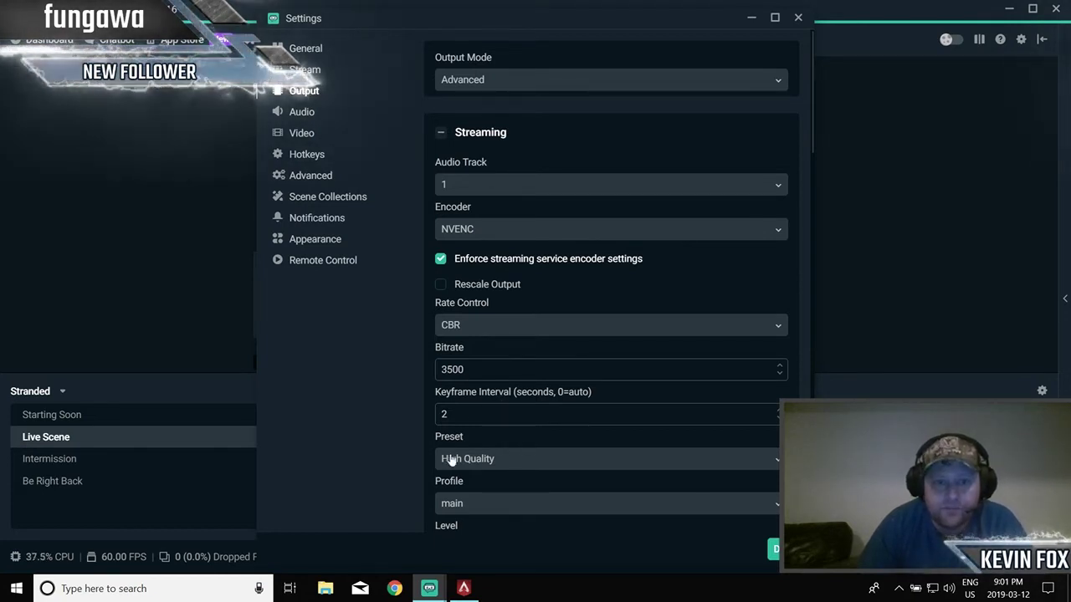
scroll(520, 465, down, 1)
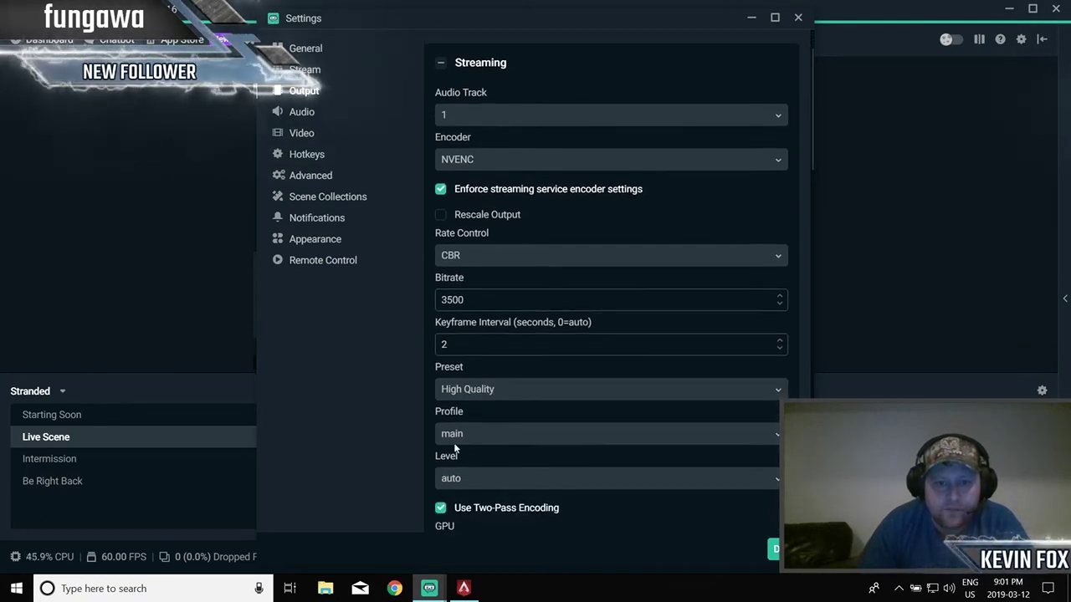
scroll(477, 444, down, 1)
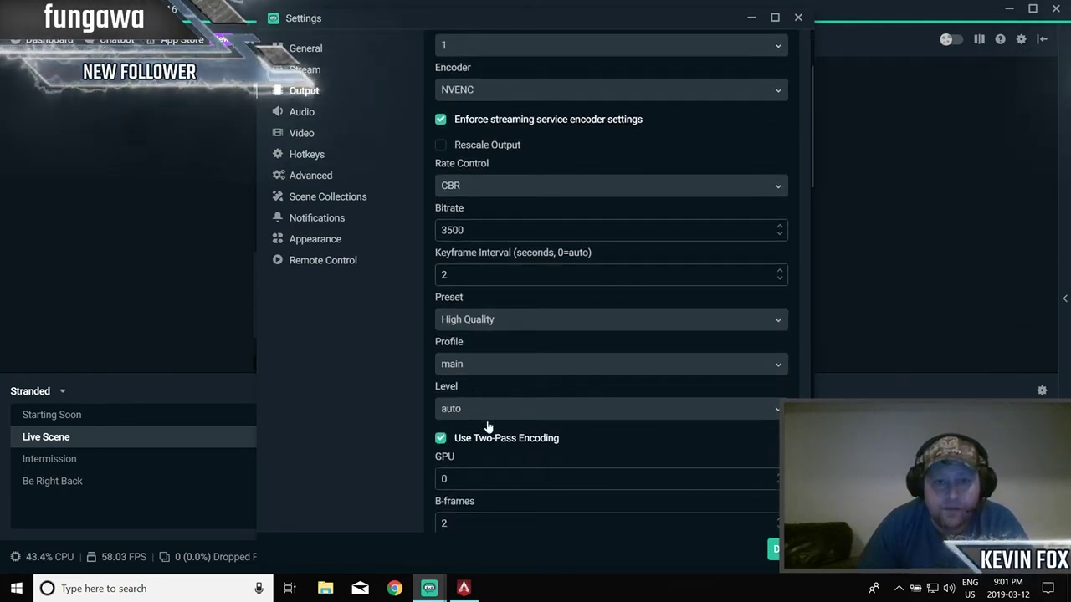
scroll(491, 446, down, 2)
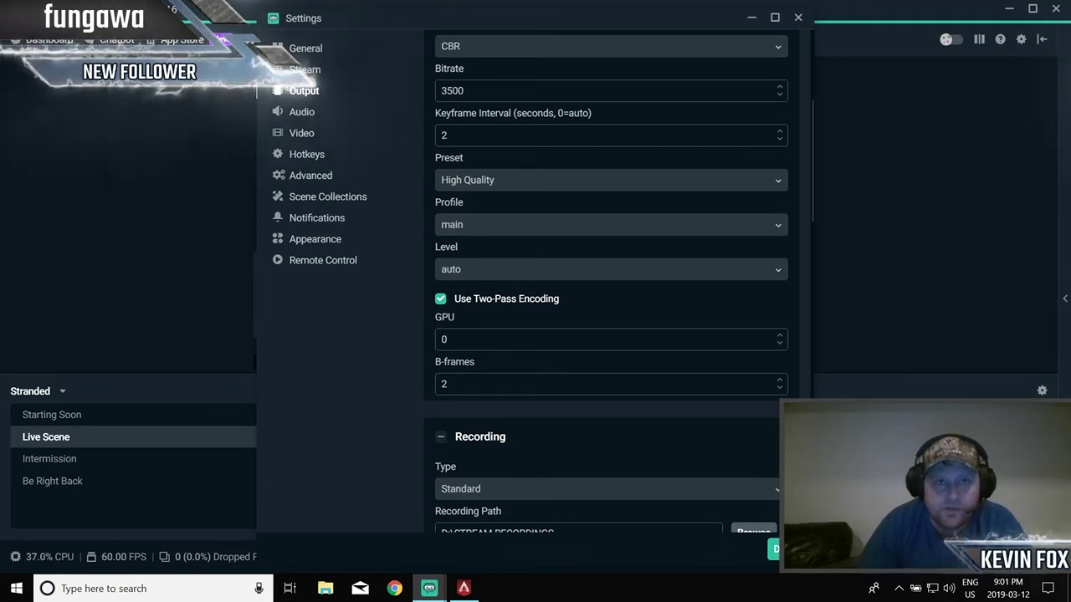
scroll(578, 364, down, 2)
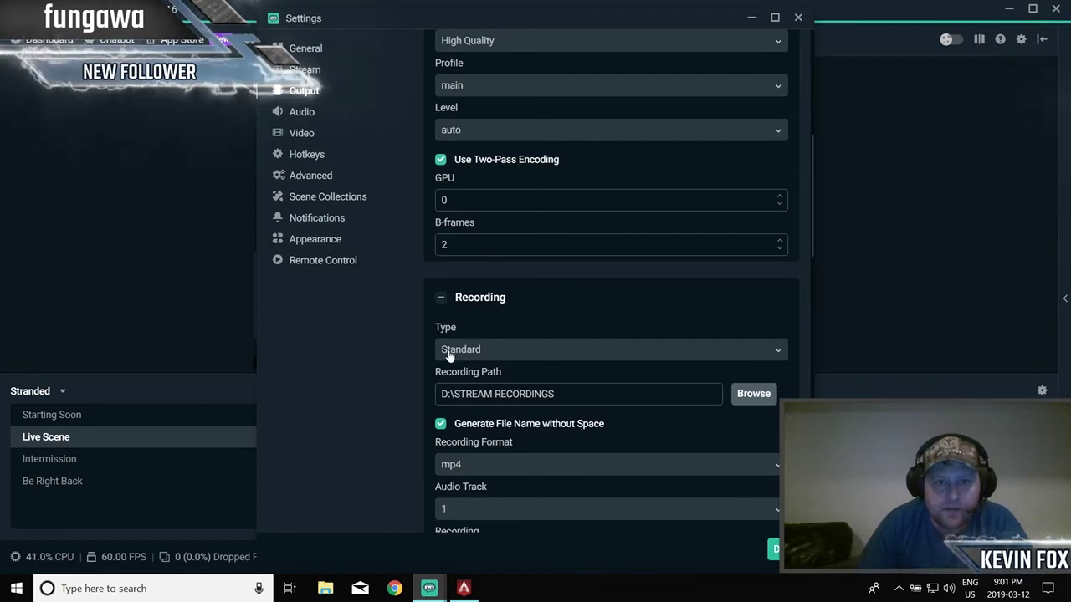
scroll(581, 335, down, 2)
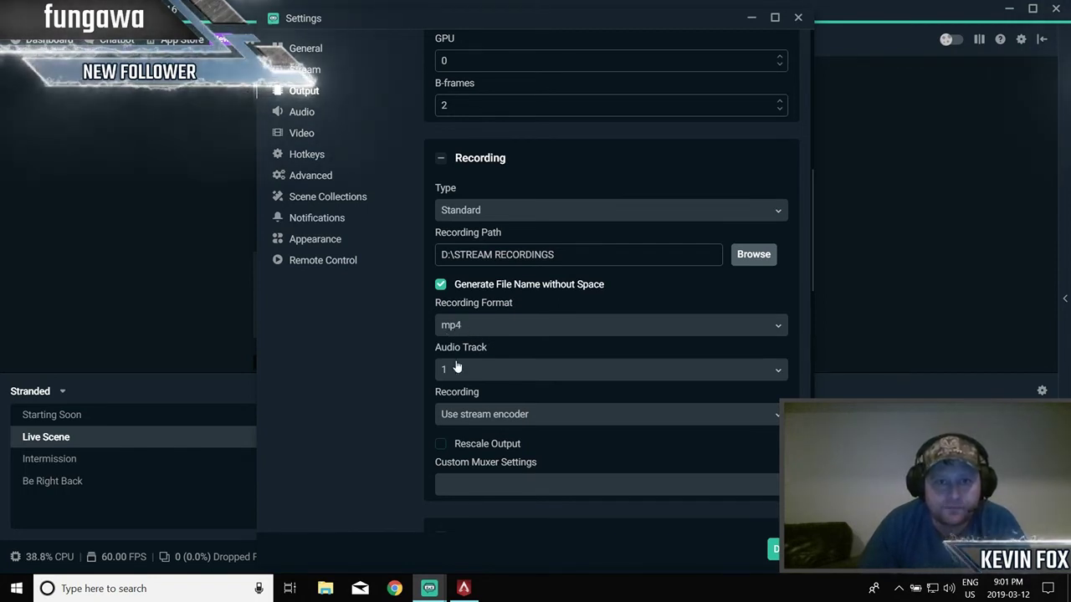
scroll(555, 368, down, 2)
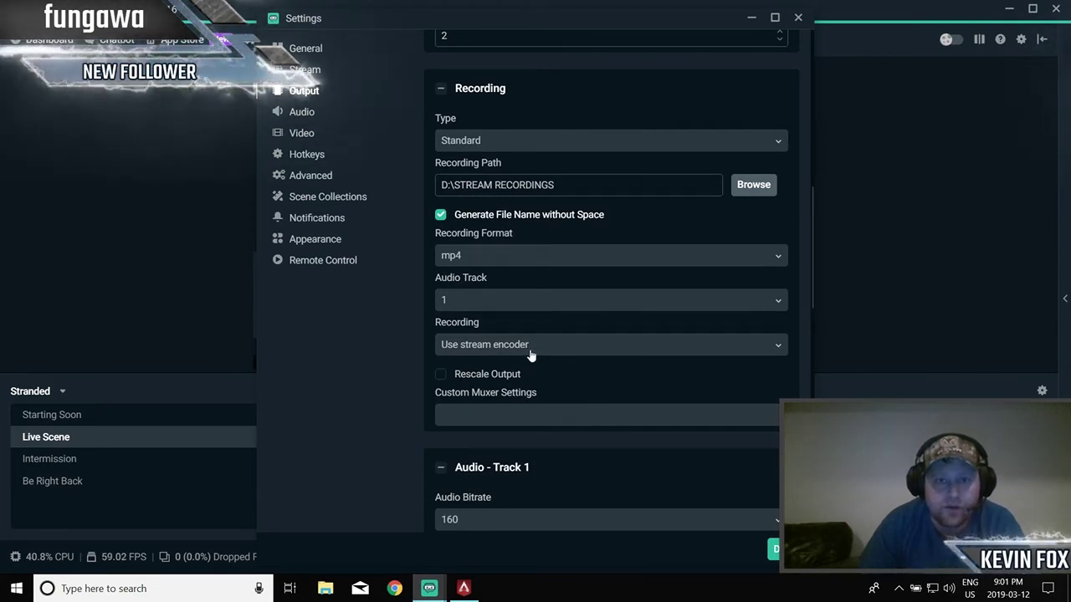
scroll(531, 356, down, 3)
scroll(478, 337, down, 1)
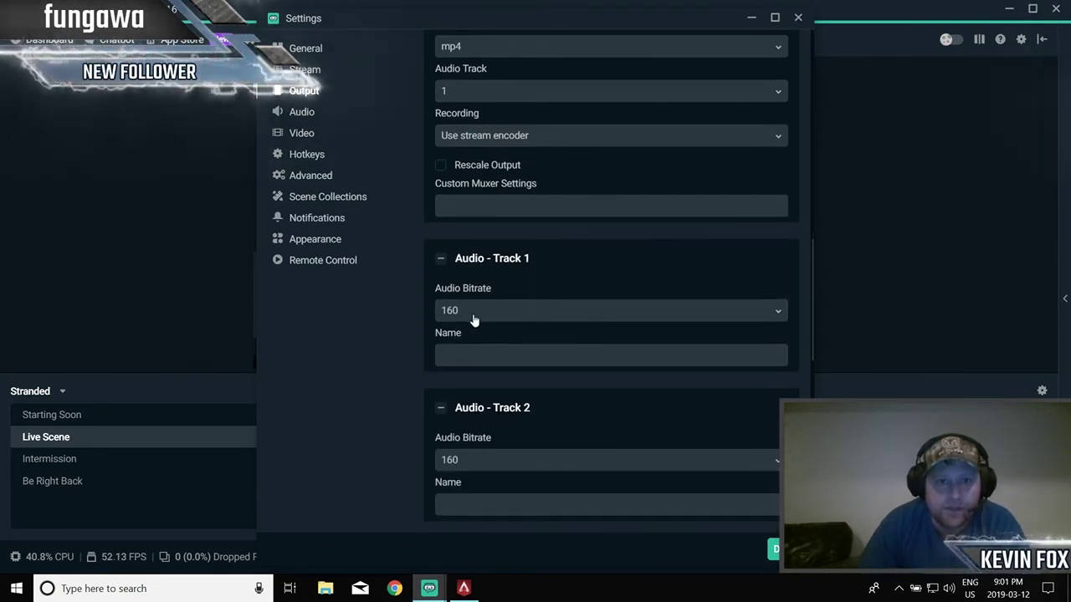
scroll(435, 268, up, 4)
Step through the Audio, Video (1920x1080 to 1280x720, 60 FPS) and Hotkeys pages to Advanced
click(302, 112)
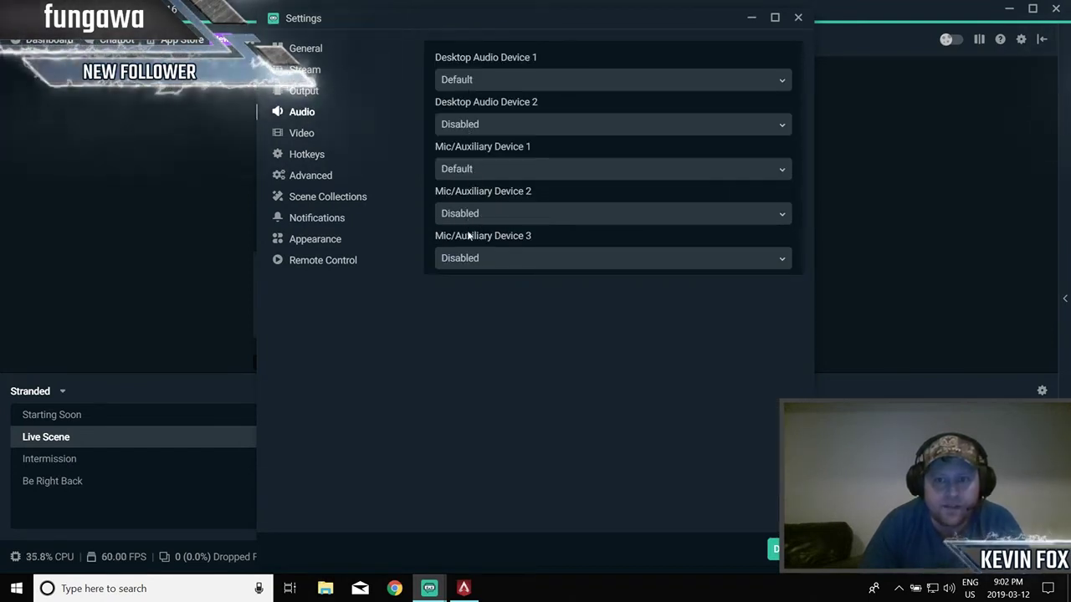
click(303, 134)
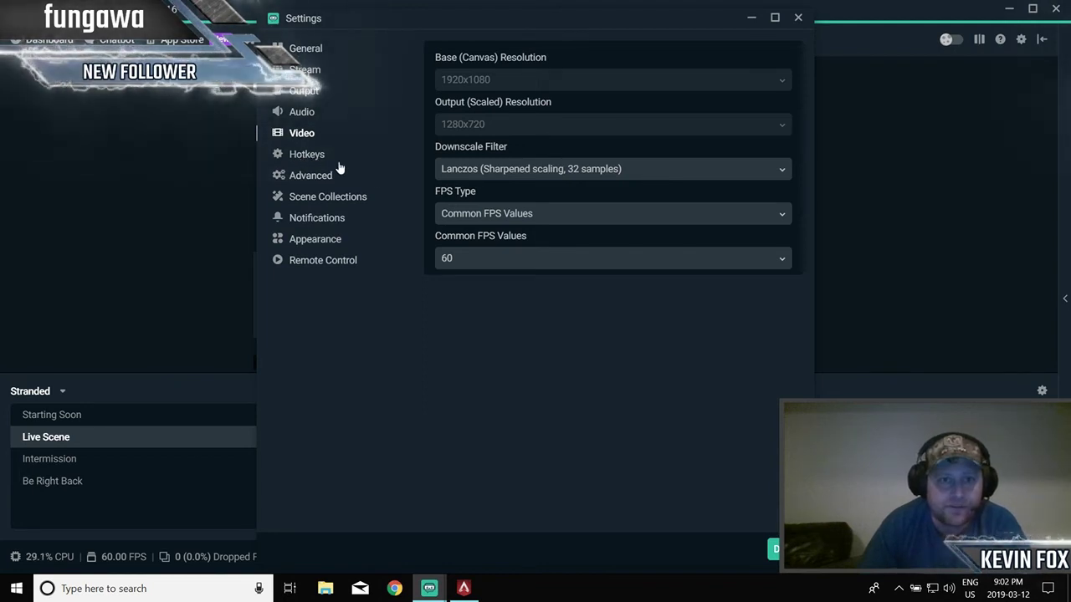
click(299, 163)
click(298, 178)
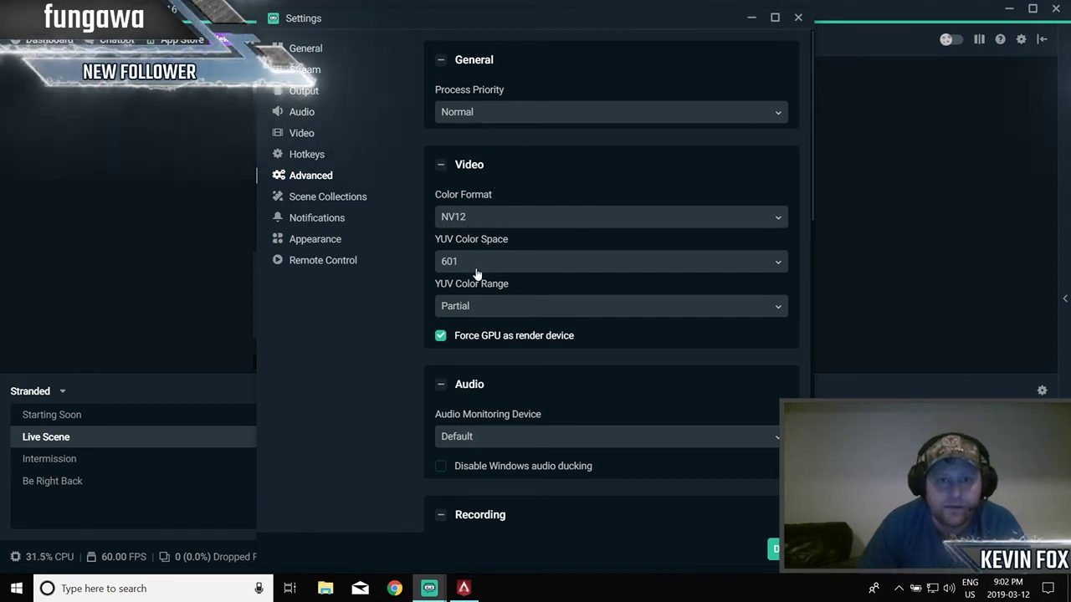
scroll(476, 274, down, 1)
scroll(483, 253, down, 1)
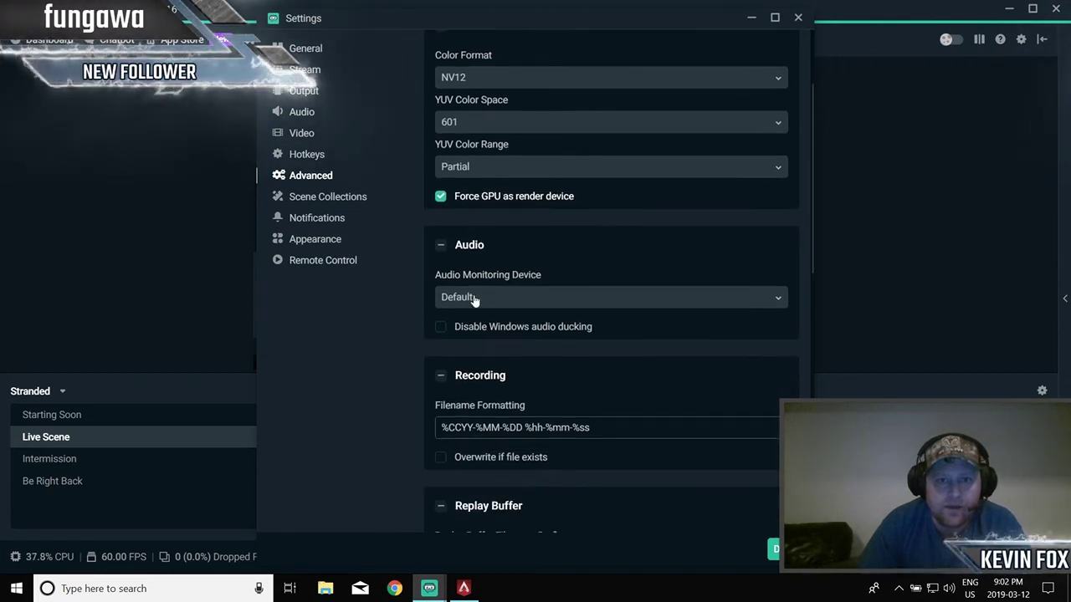
scroll(510, 296, down, 2)
scroll(492, 294, down, 4)
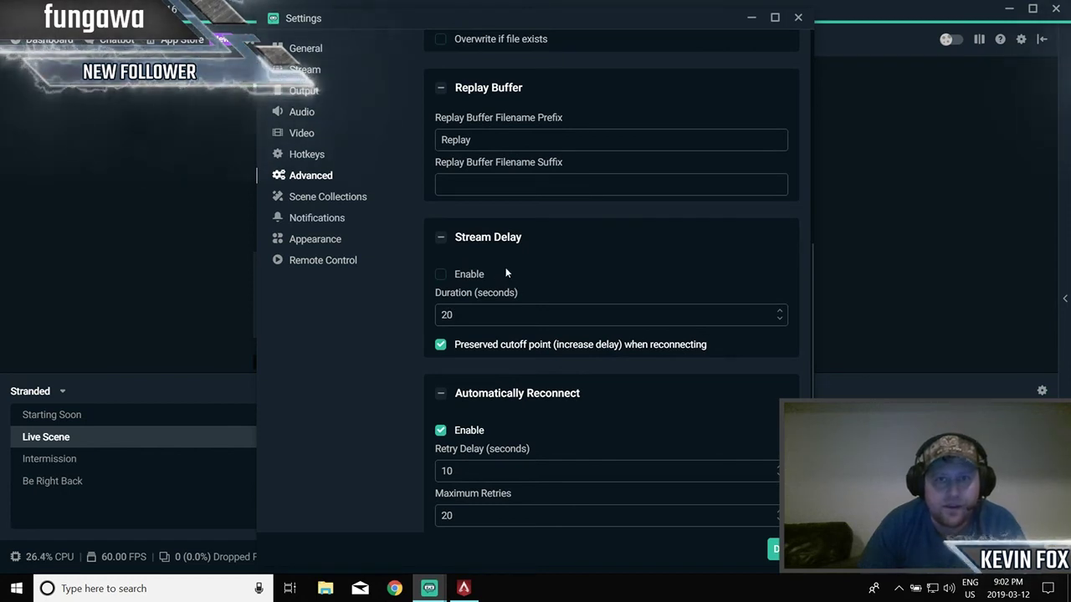
scroll(514, 260, down, 3)
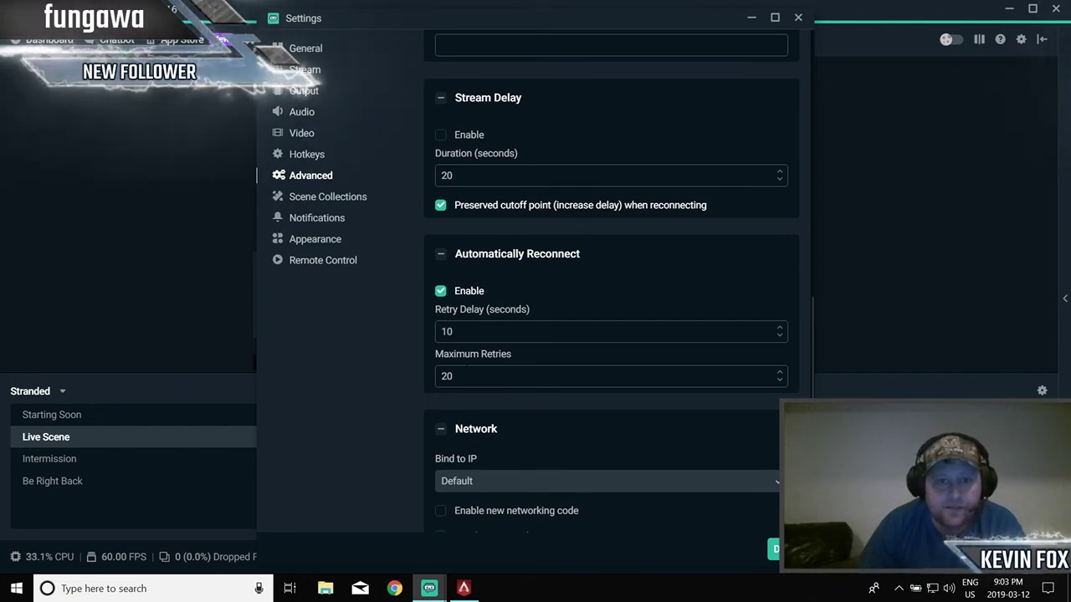
scroll(511, 354, down, 3)
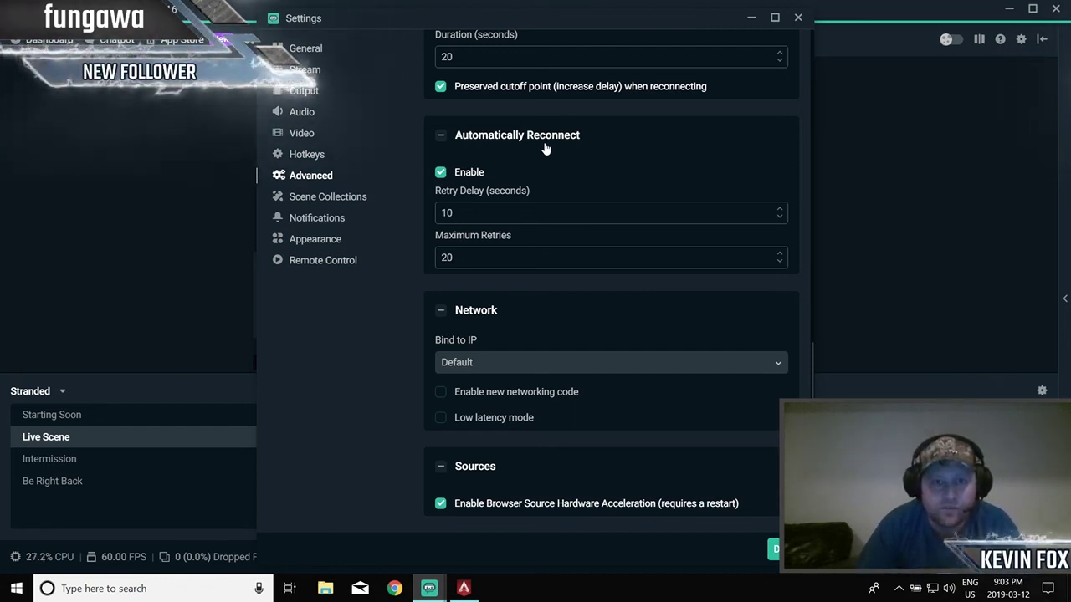
Close the Settings window to return to the Live Scene editor
click(799, 19)
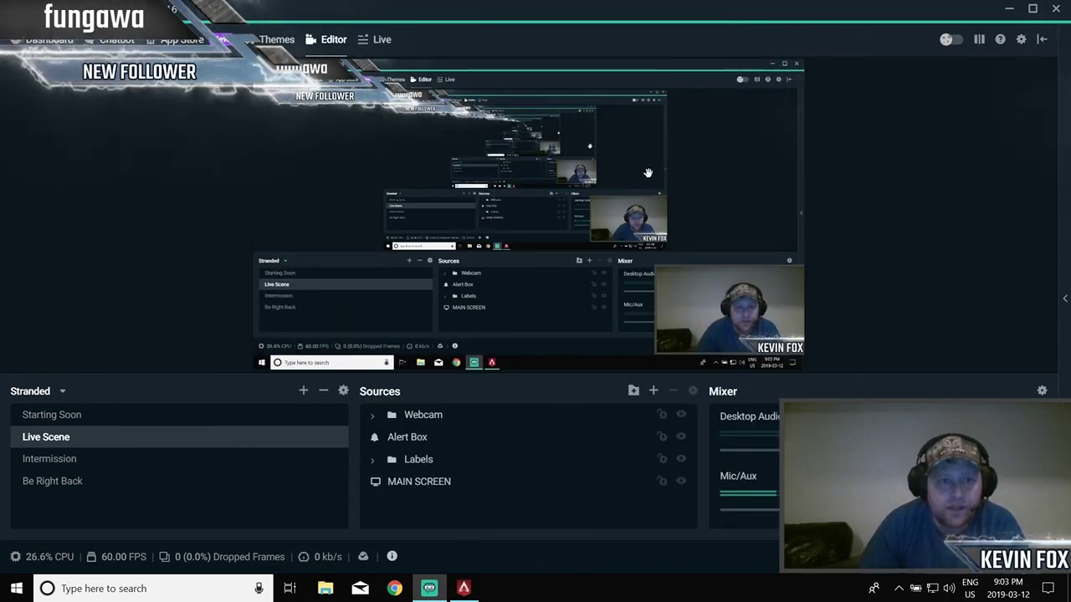